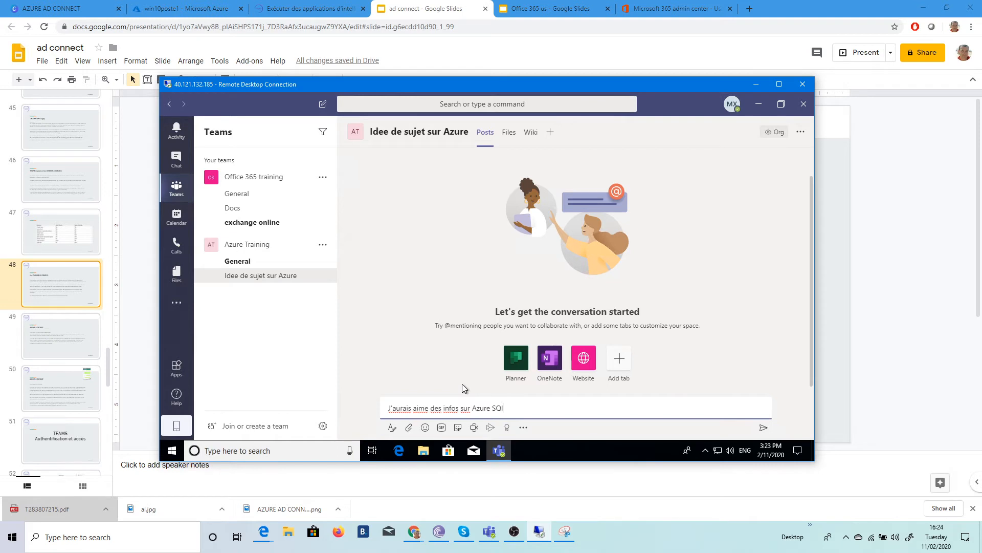
Step: Post "J'aurais aime des infos sur Azure SQL" and open the Idee de sujet sur Azure channel in the local Teams window
key(BackSpace)
key(Return)
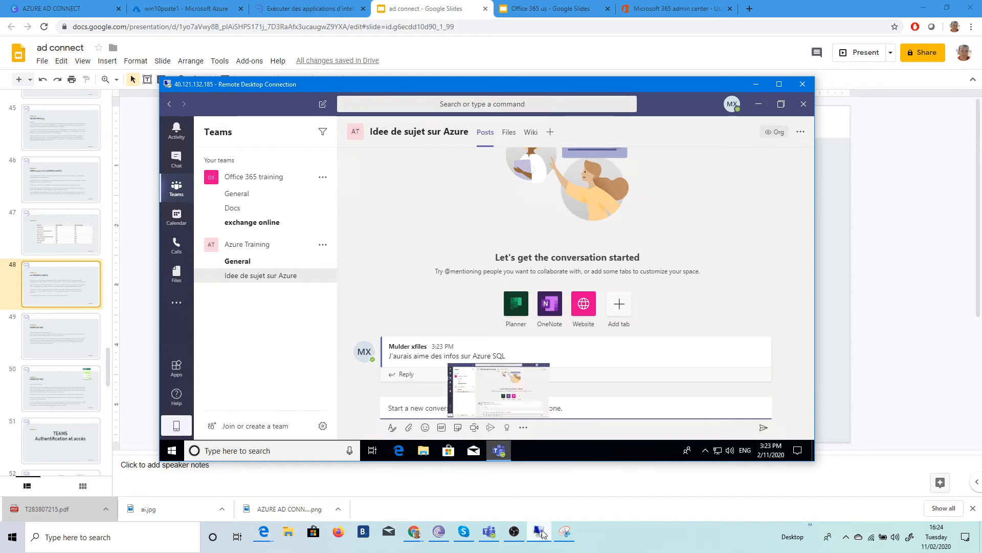
click(489, 531)
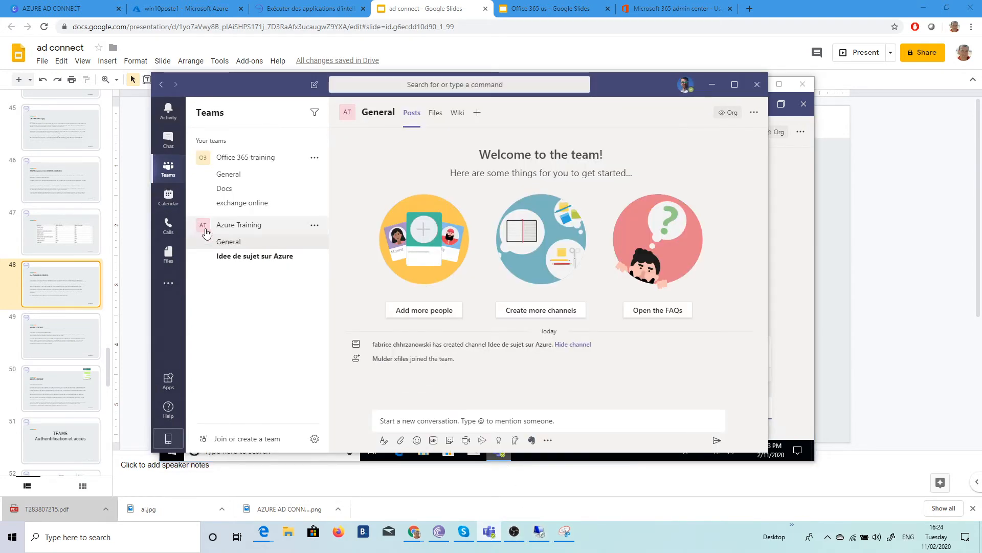
click(233, 256)
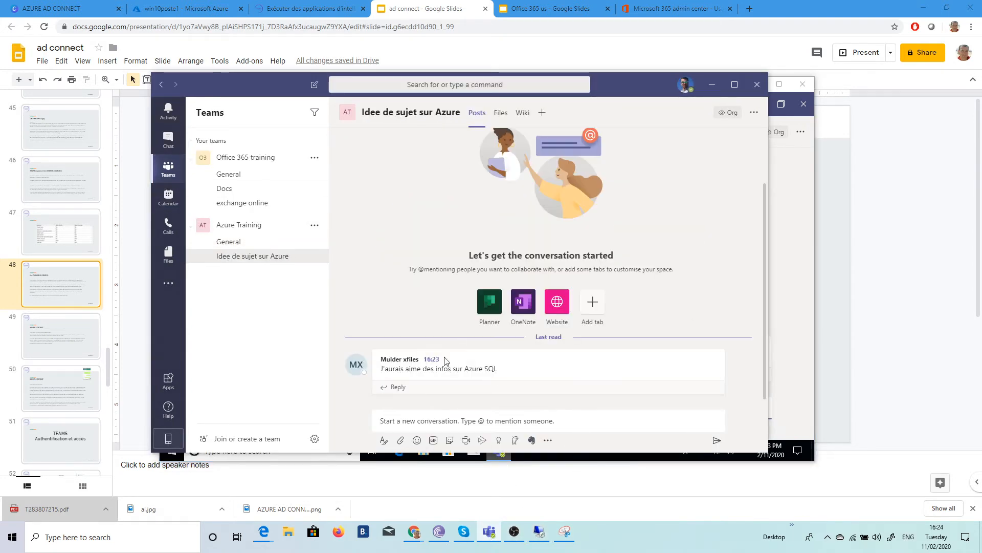
Step: Reply to the Azure SQL post with "Ok bien vu. Je vais poster un article sur SQL en tant que PAAS"
click(399, 387)
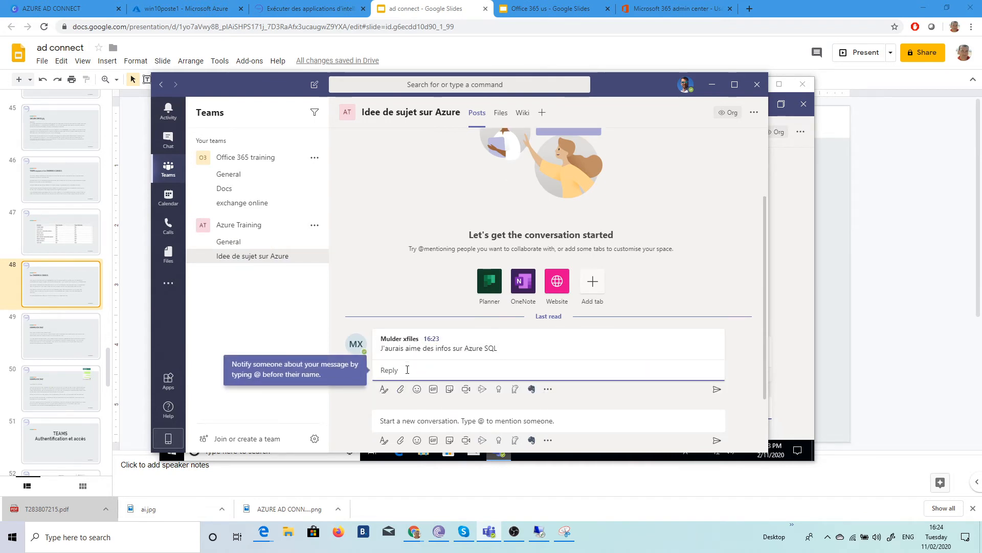
text(Ok)
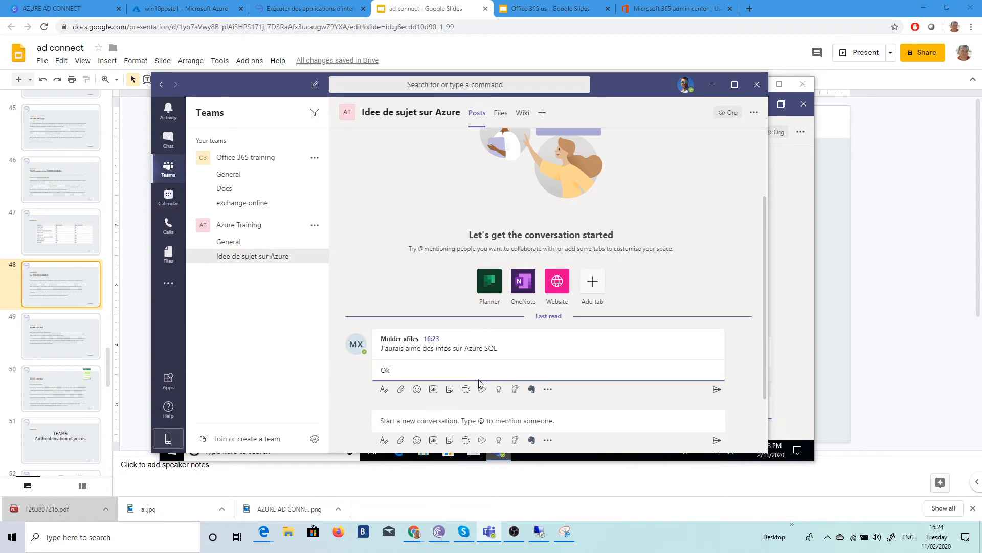
text( bien vu. Je )
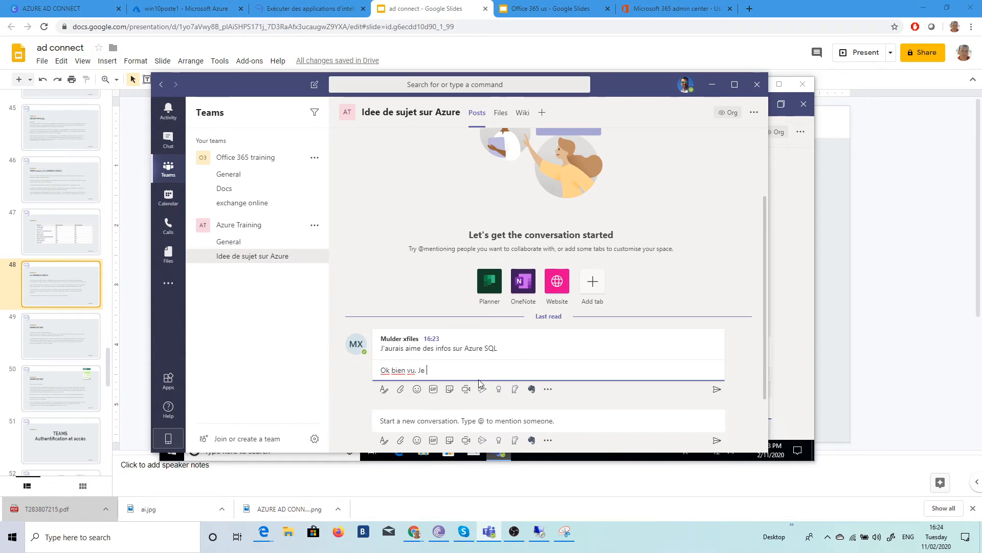
text(vais poste)
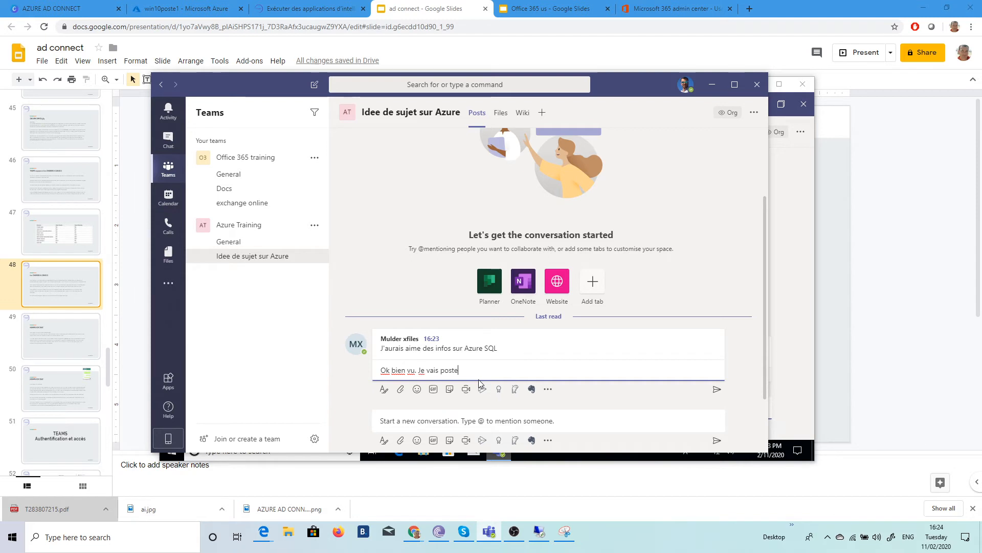
text(r un article sur S)
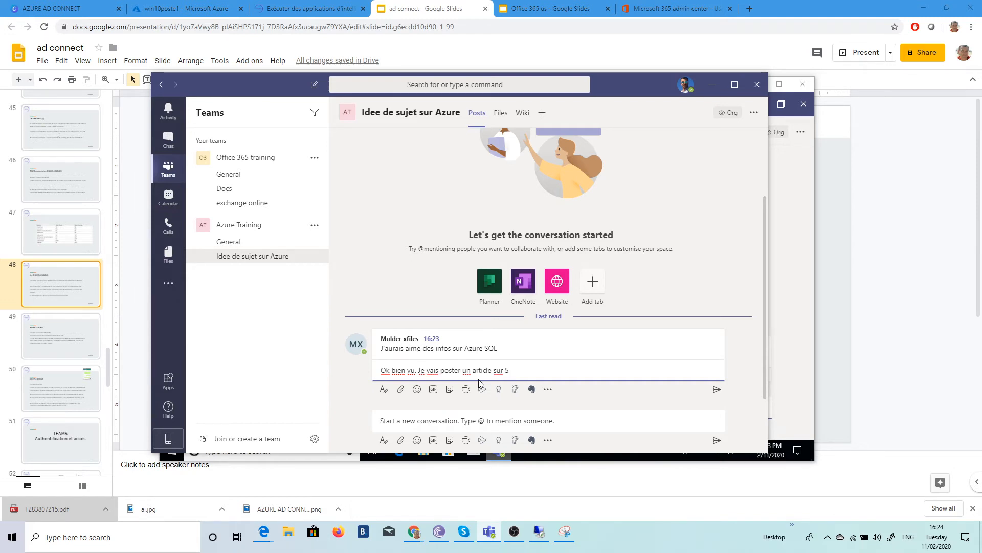
text(QL en tant)
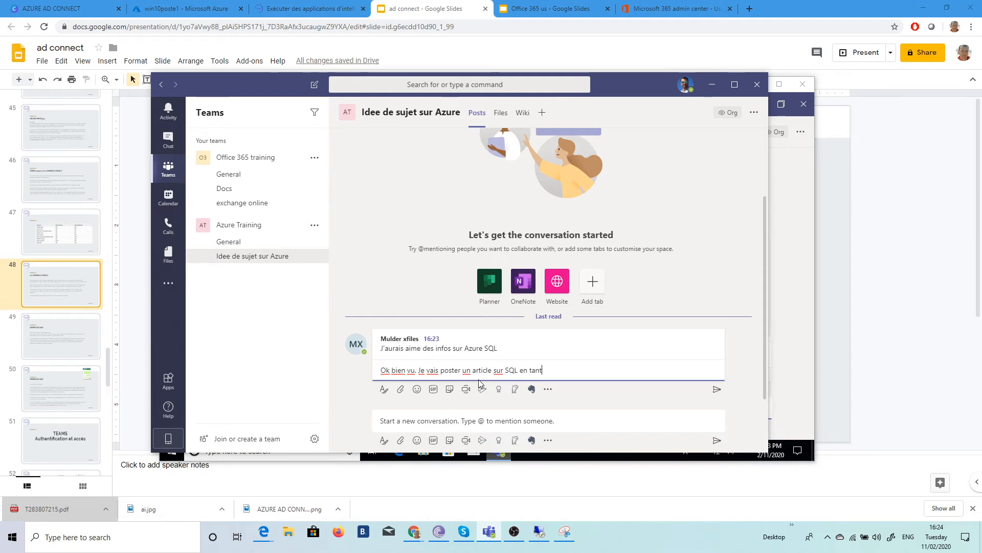
text( que PAS)
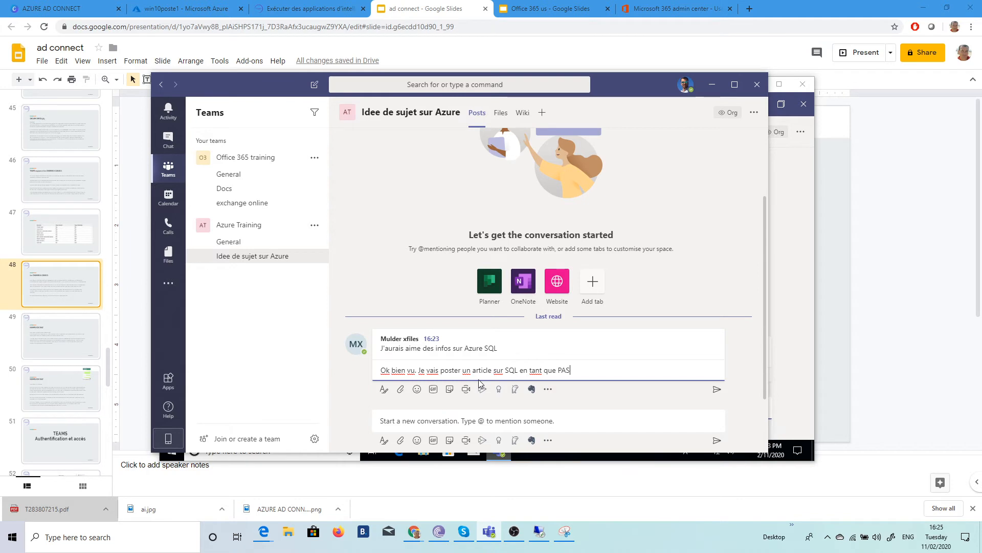
text(S)
key(BackSpace)
key(BackSpace)
key(Return)
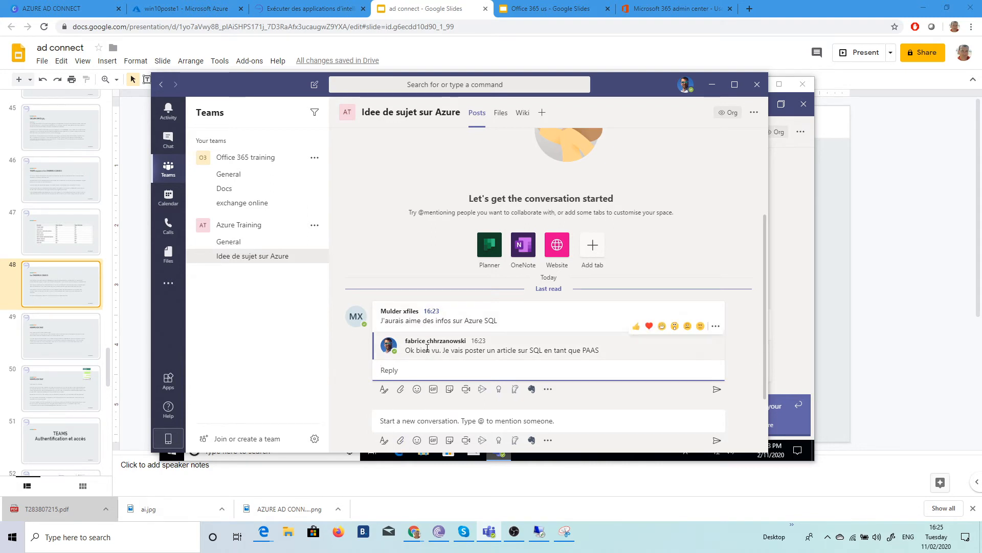
Step: Add a laughing emoji reaction to the channel reply about SQL as PAAS
click(426, 374)
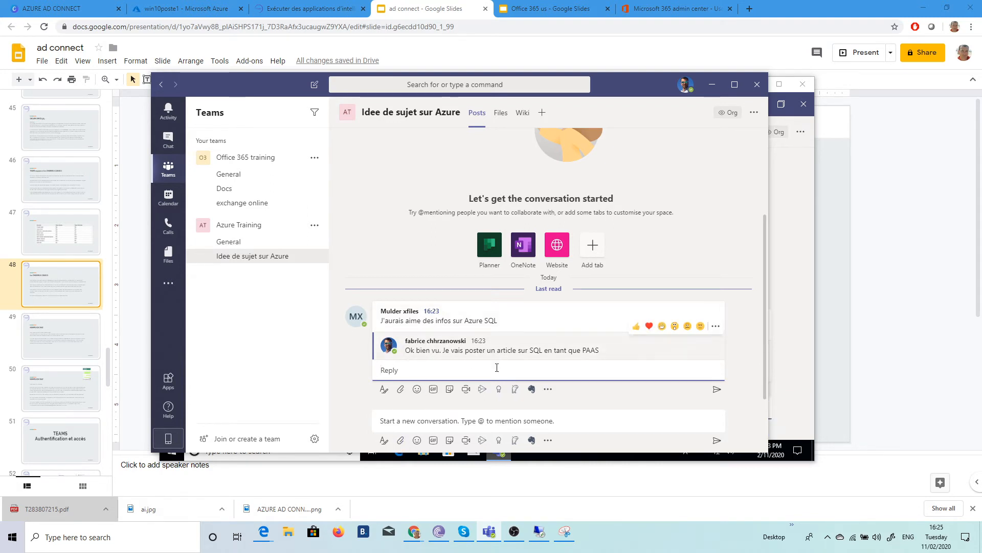
click(716, 326)
mouse_move(715, 333)
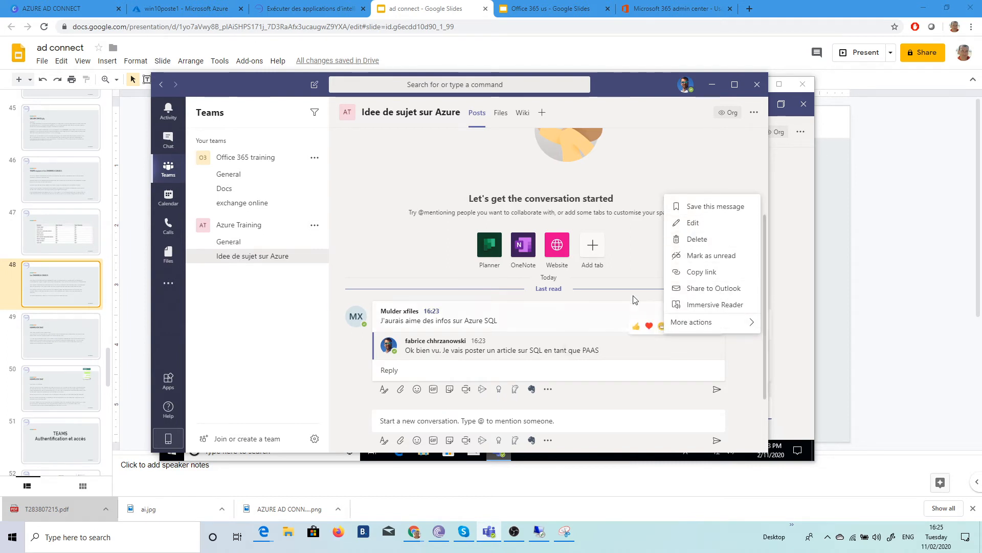
click(665, 333)
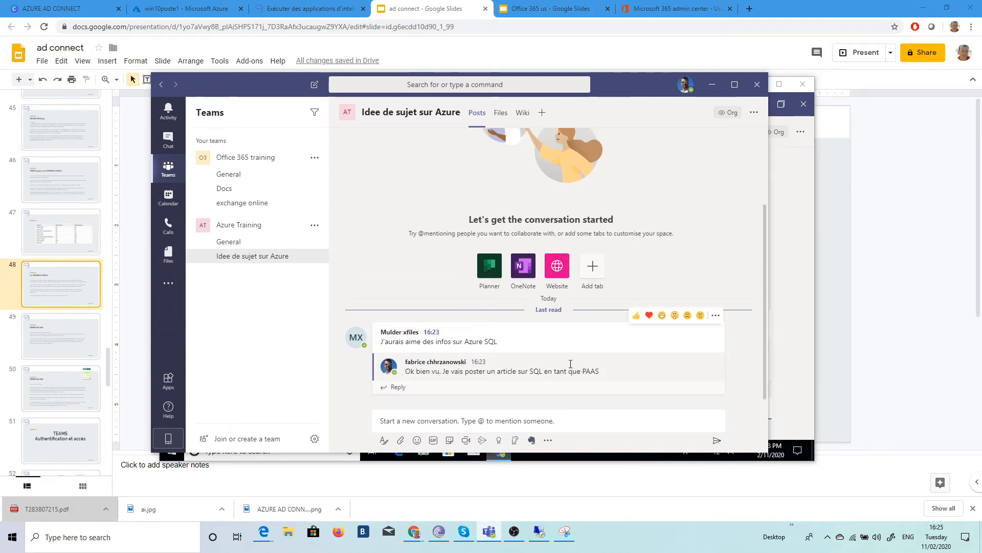
click(664, 346)
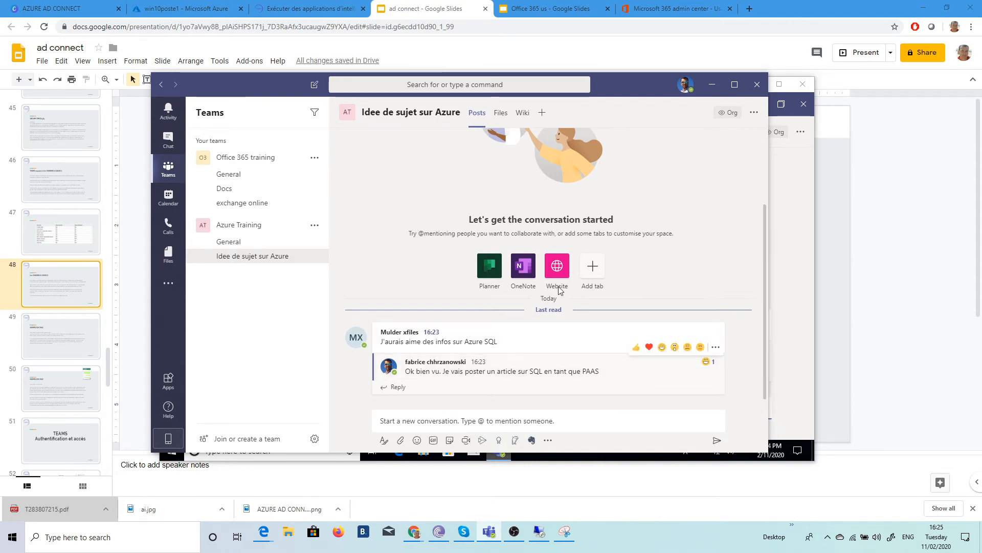
Step: Move the local Teams window aside and send "salut" in the recent one-to-one chat in the remote desktop's Teams
drag(240, 83, 372, 44)
click(271, 93)
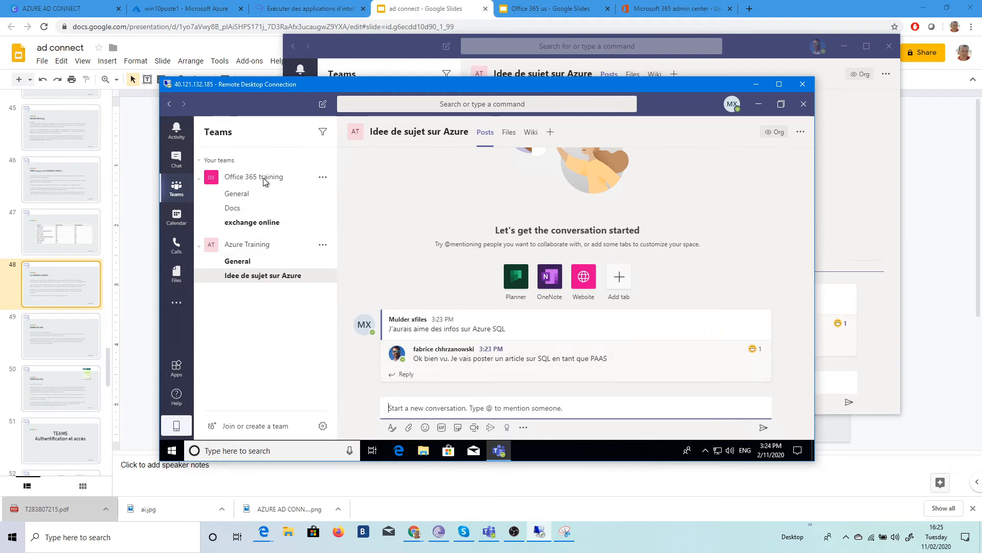
click(175, 158)
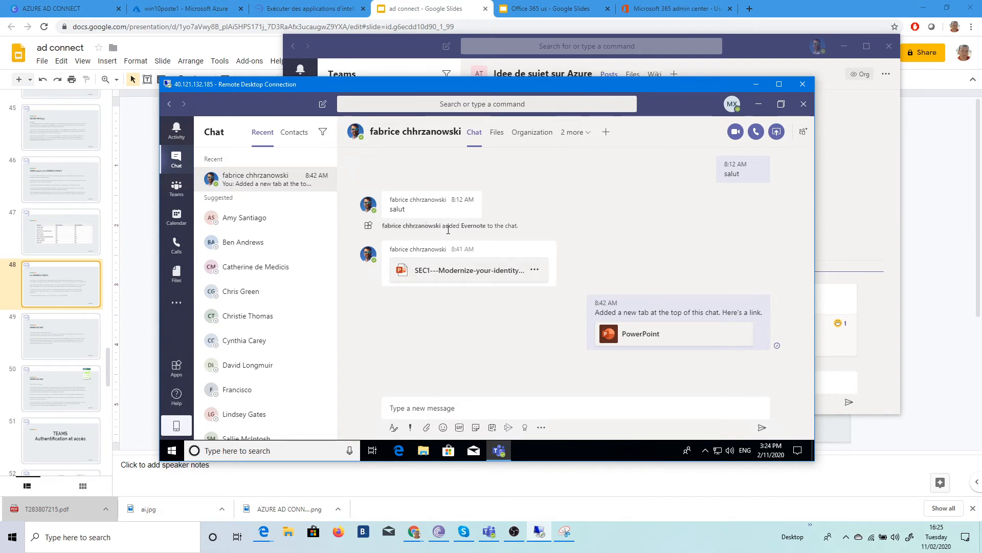
click(416, 407)
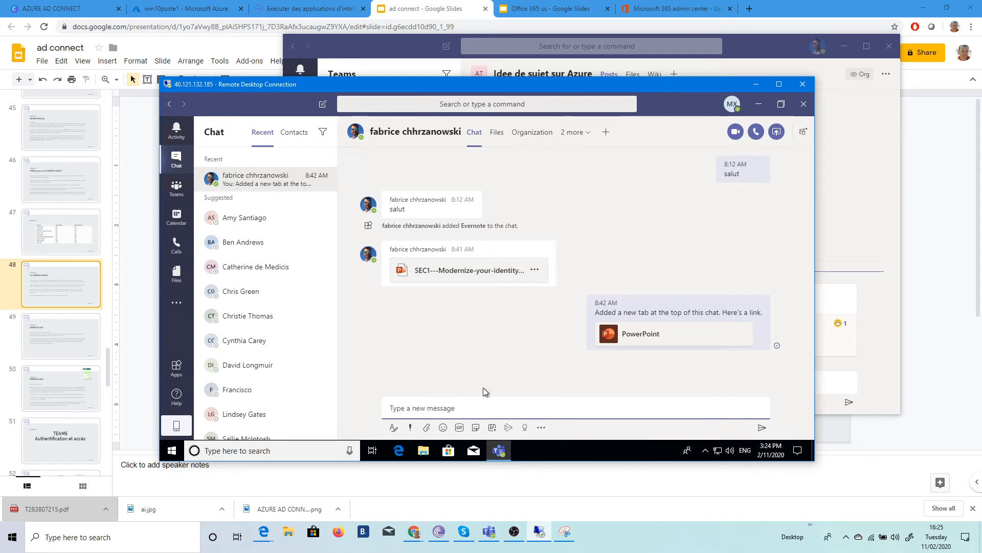
text(salut)
key(Return)
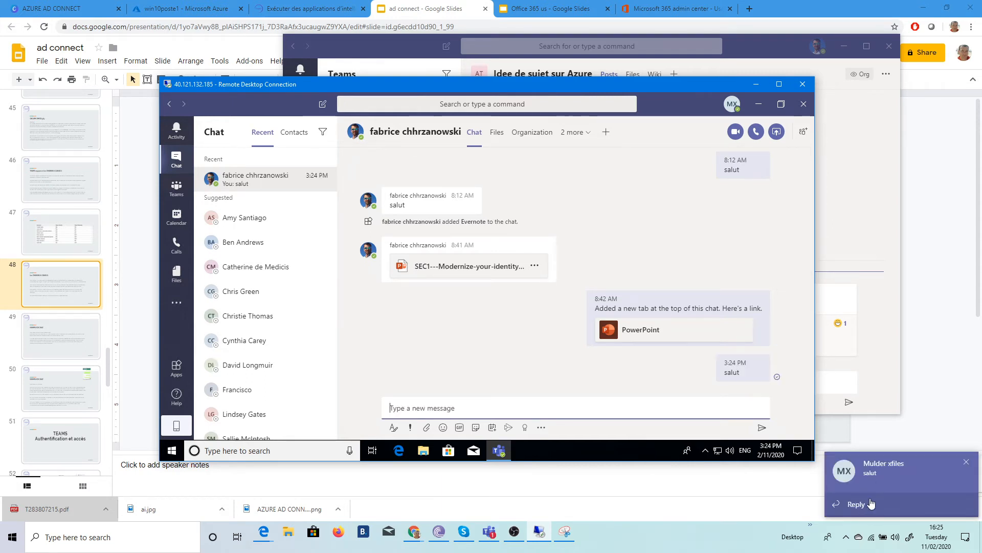
Step: Send the quick reply "hello" from the incoming chat notification and return to the remote desktop window
click(857, 506)
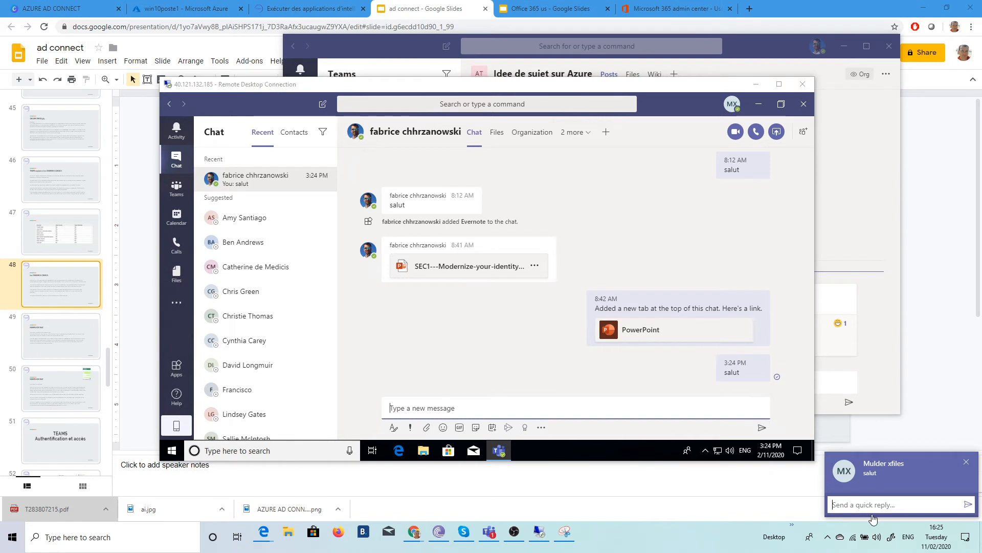
text(hello)
key(Return)
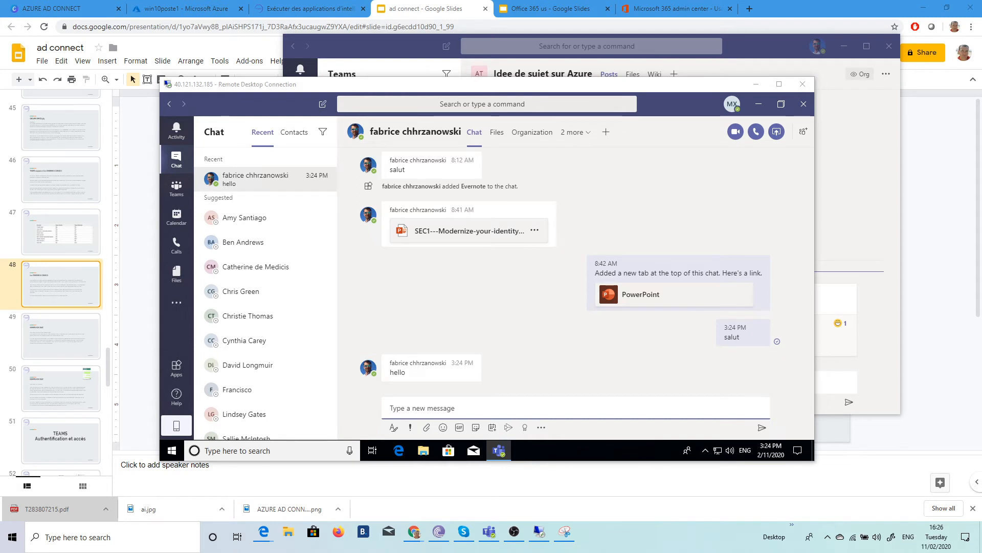
click(357, 84)
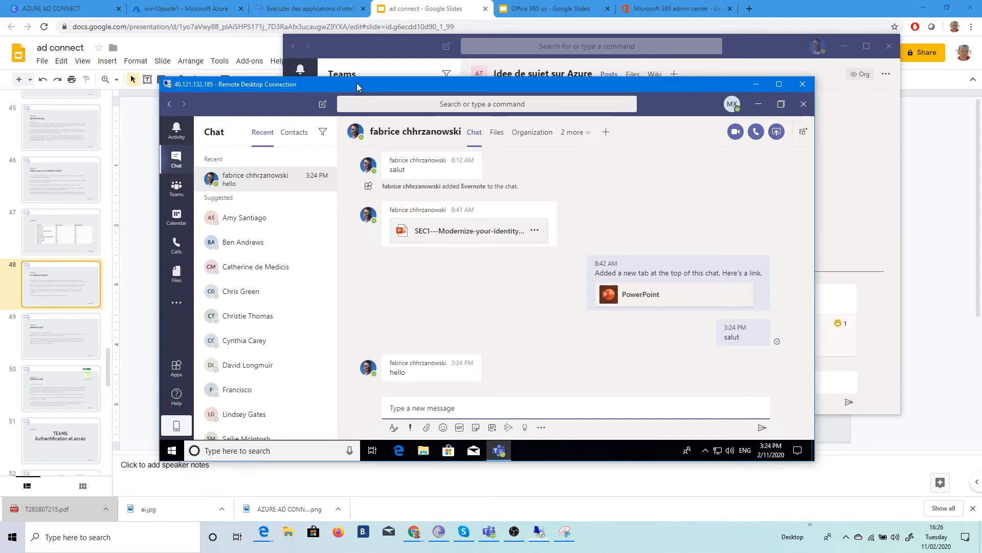
drag(357, 84, 380, 87)
Step: Switch to the Microsoft 365 admin center in the browser and open the Teams admin center
click(672, 8)
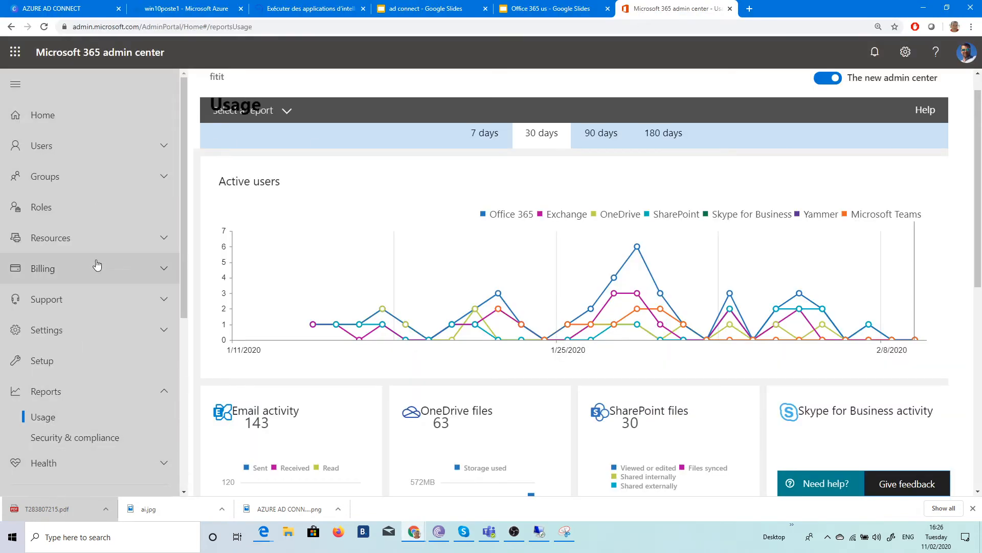
scroll(121, 169, down, 6)
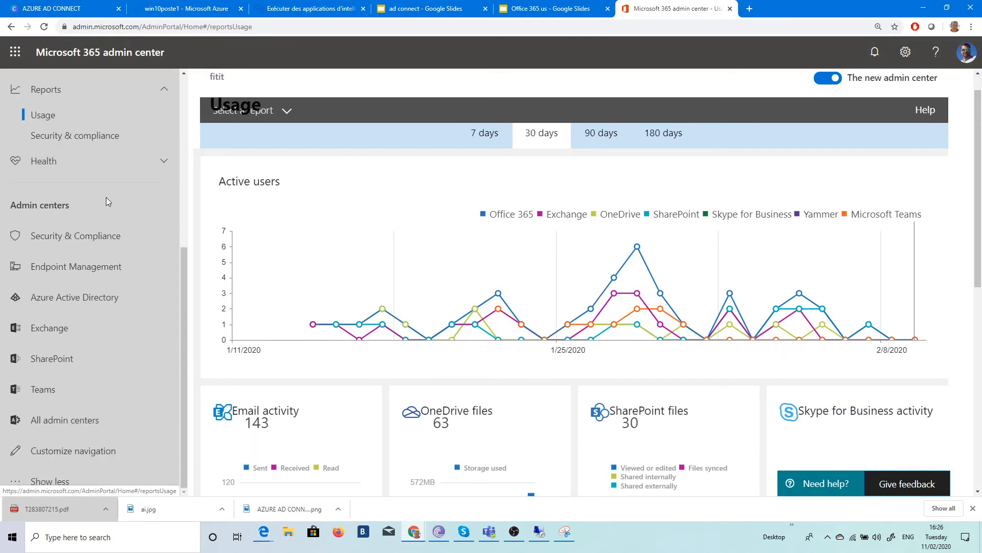
click(62, 388)
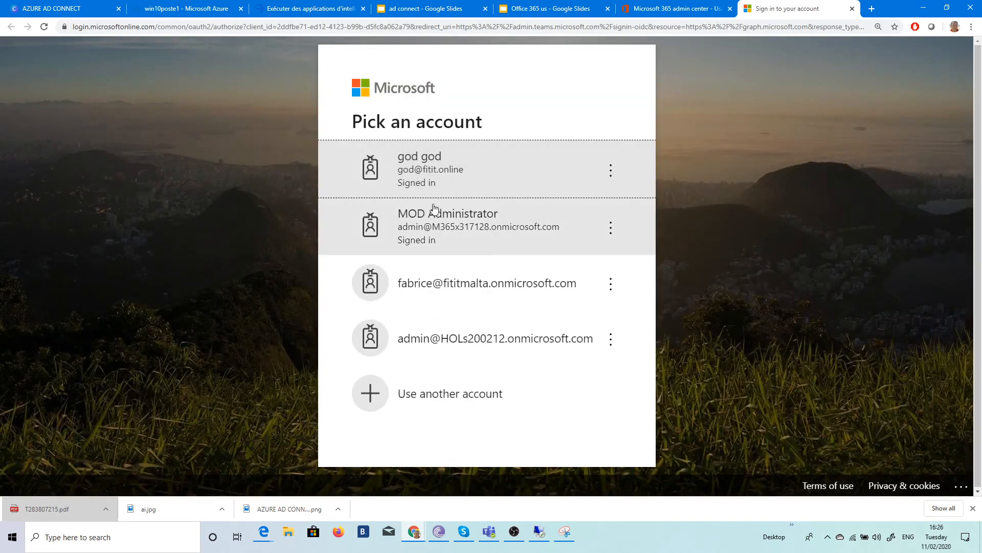
Step: Sign in to the Teams admin center by choosing the administrator's account, entering the account password and agreeing to stay signed in
click(486, 283)
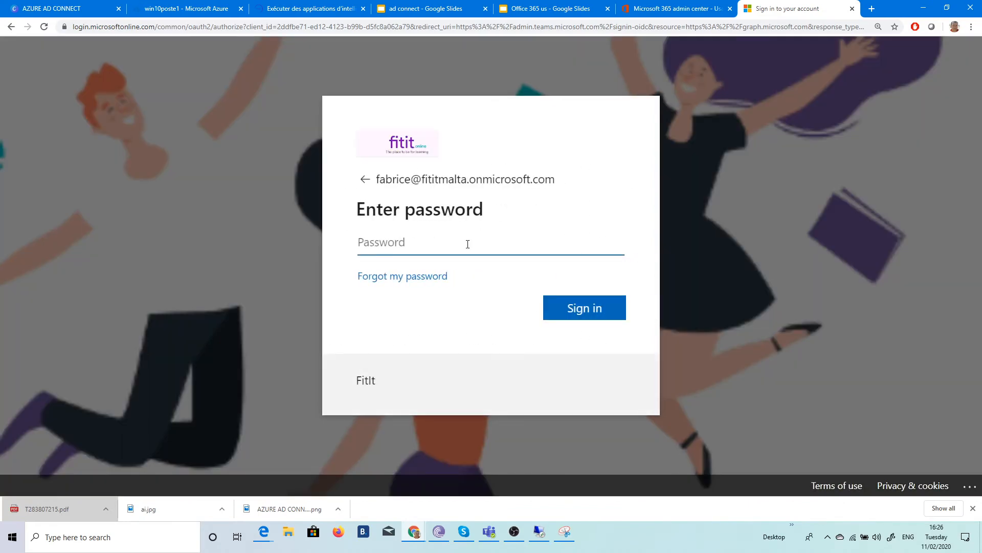
text(••)
key(Return)
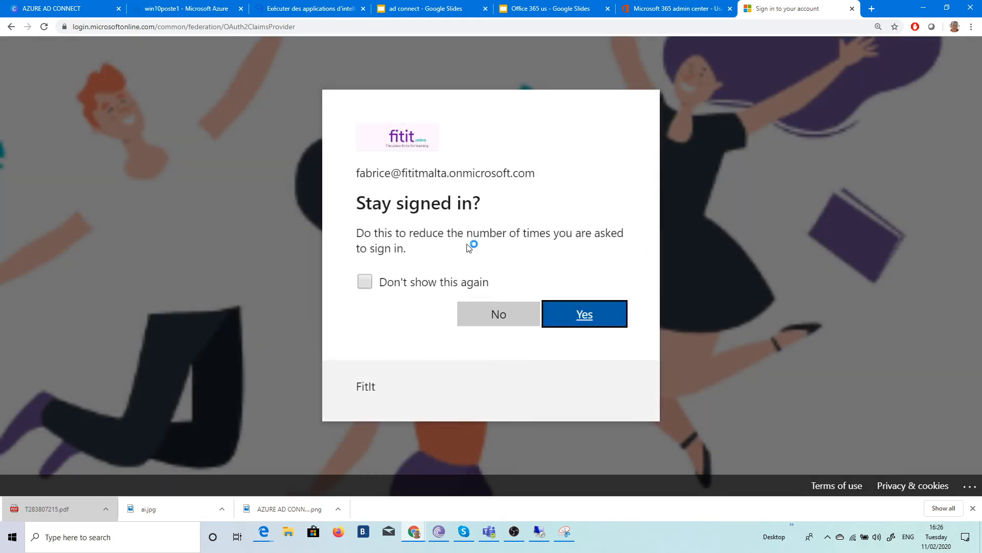
click(575, 324)
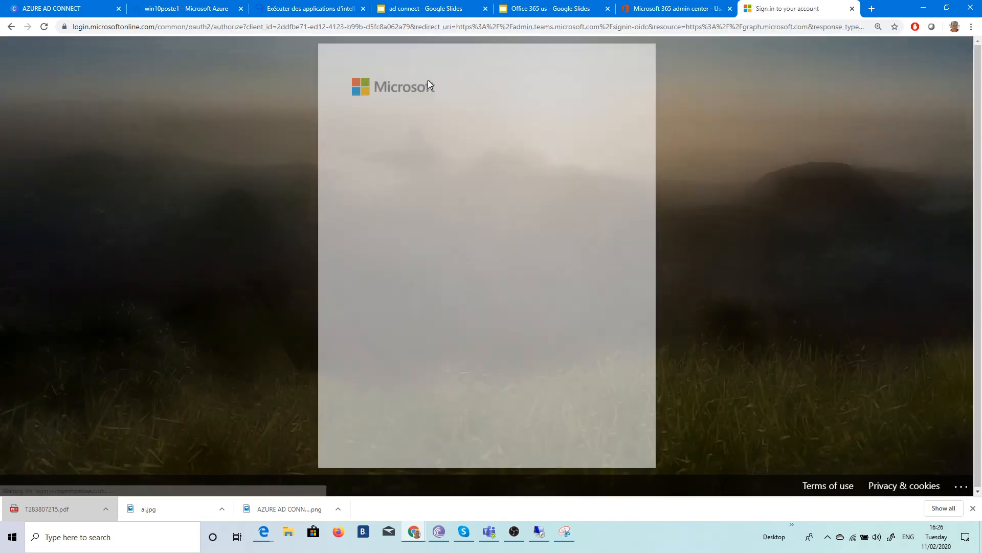
click(446, 168)
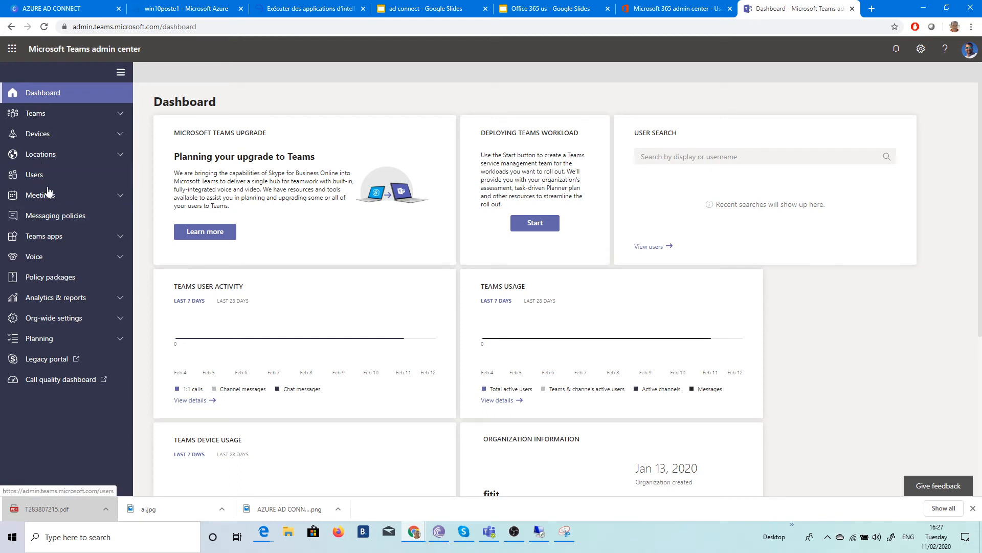
Step: Open the Global (Org-wide default) messaging policy and review its Chat description and other messaging options
click(60, 218)
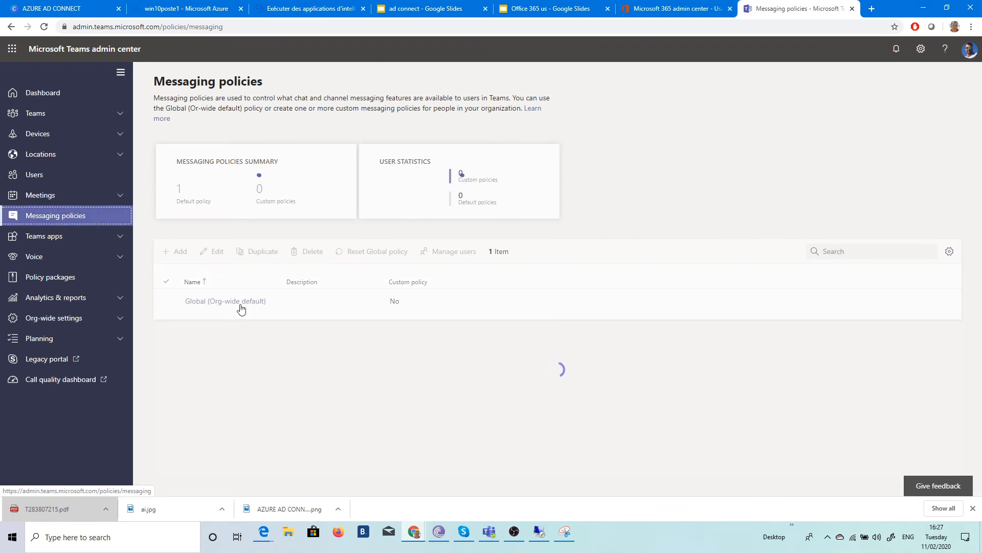
click(228, 303)
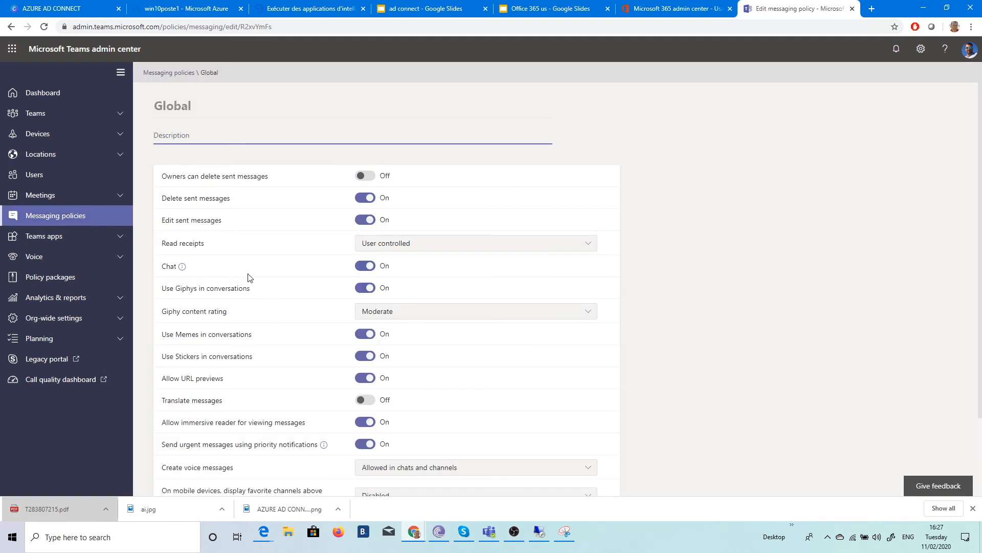
click(183, 267)
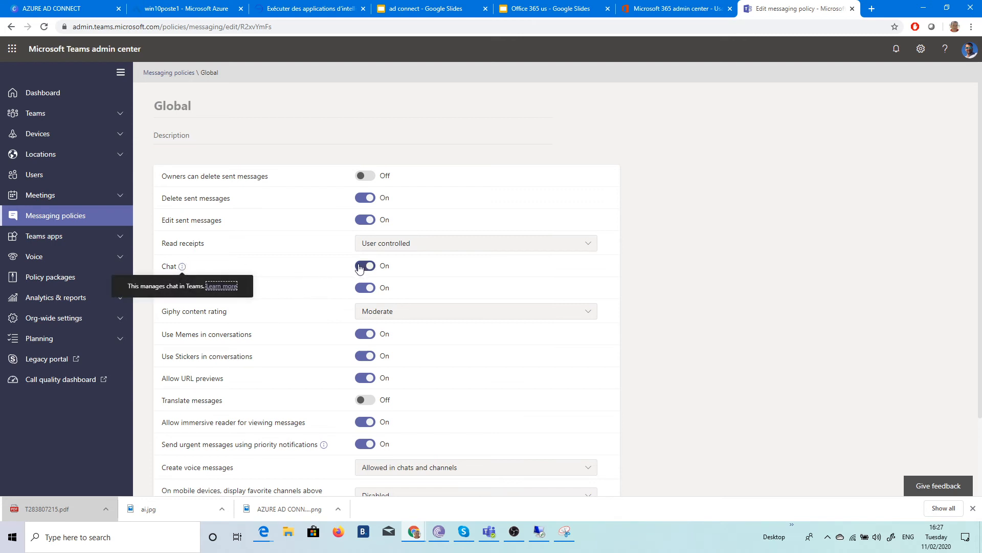
click(438, 120)
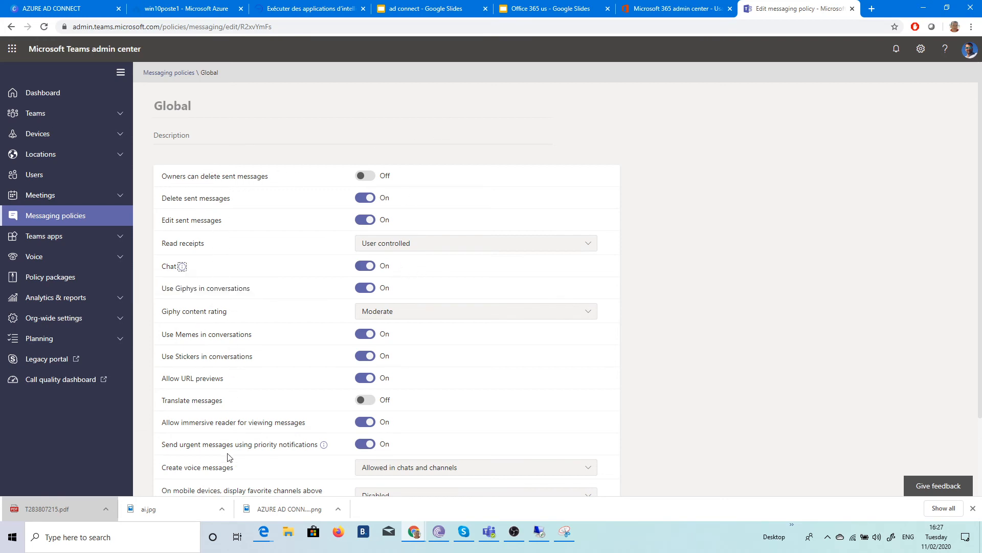
drag(184, 444, 185, 395)
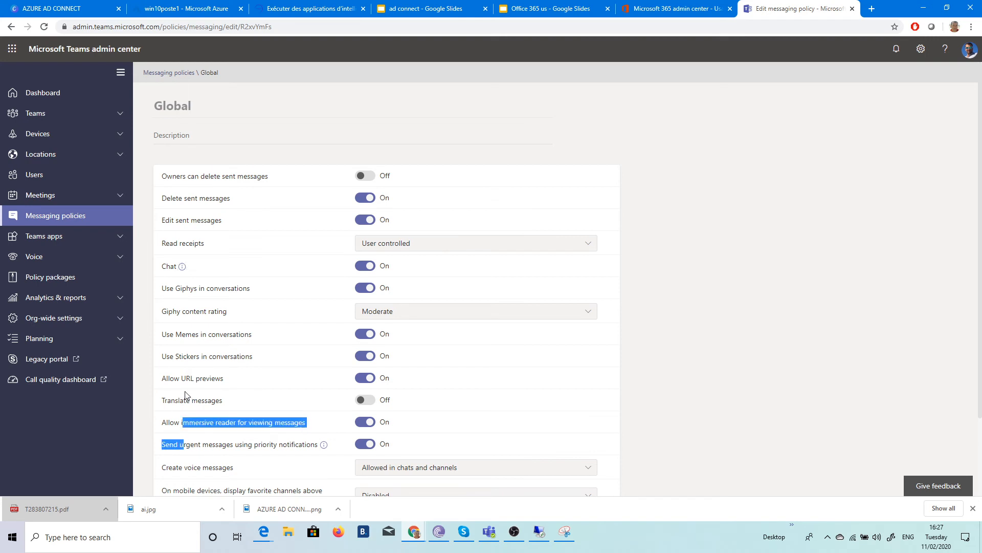
click(186, 362)
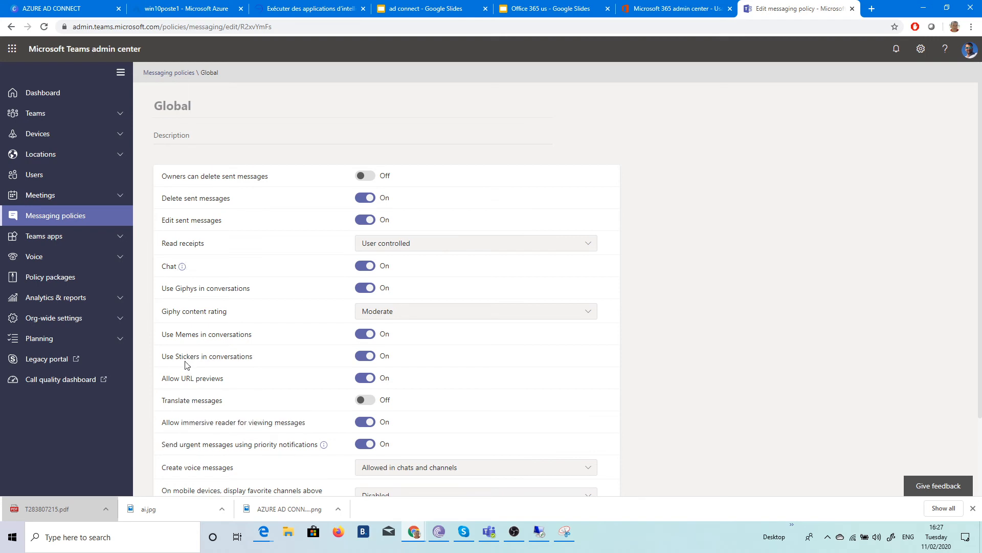
Step: Review the remaining options of the Global messaging policy and return to the messaging policies list
scroll(306, 302, down, 2)
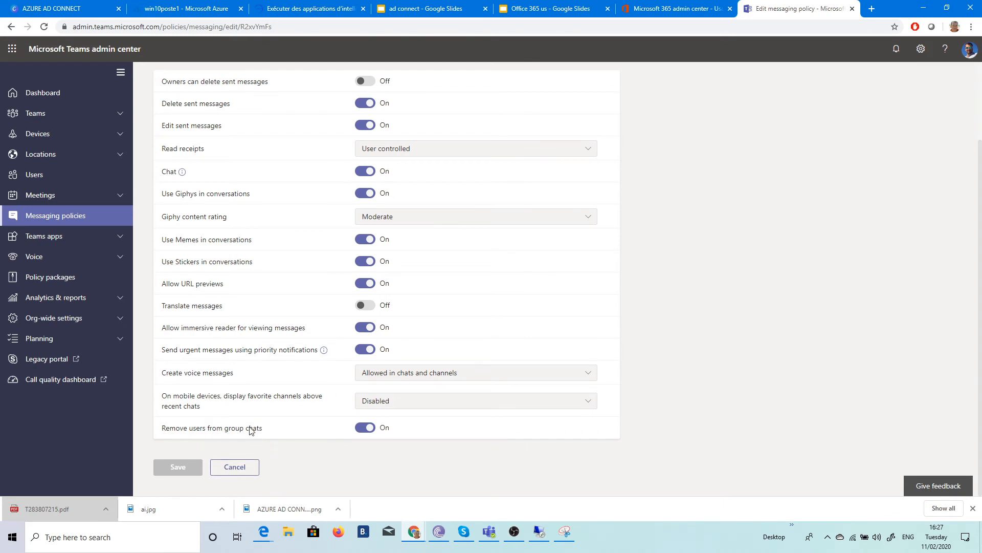
scroll(250, 323, up, 2)
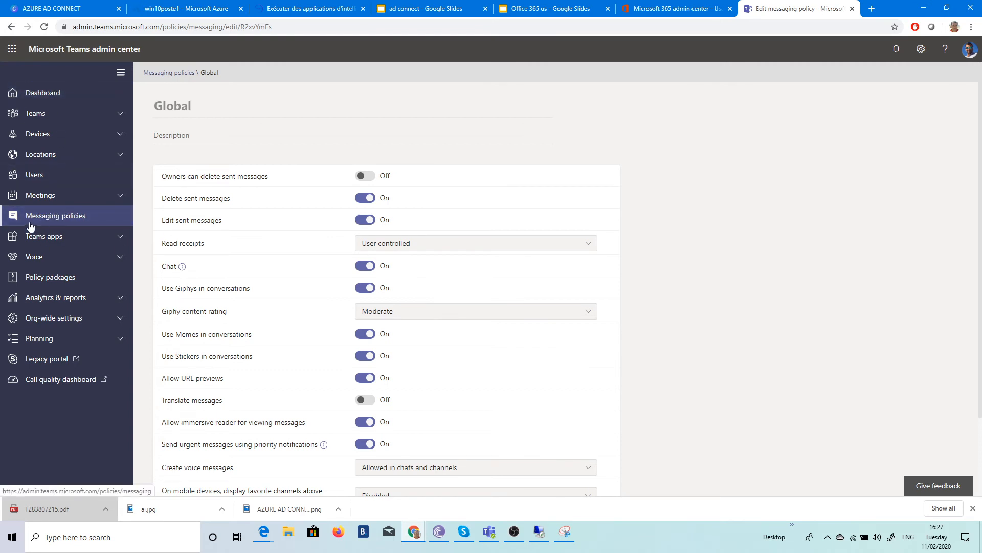
click(58, 224)
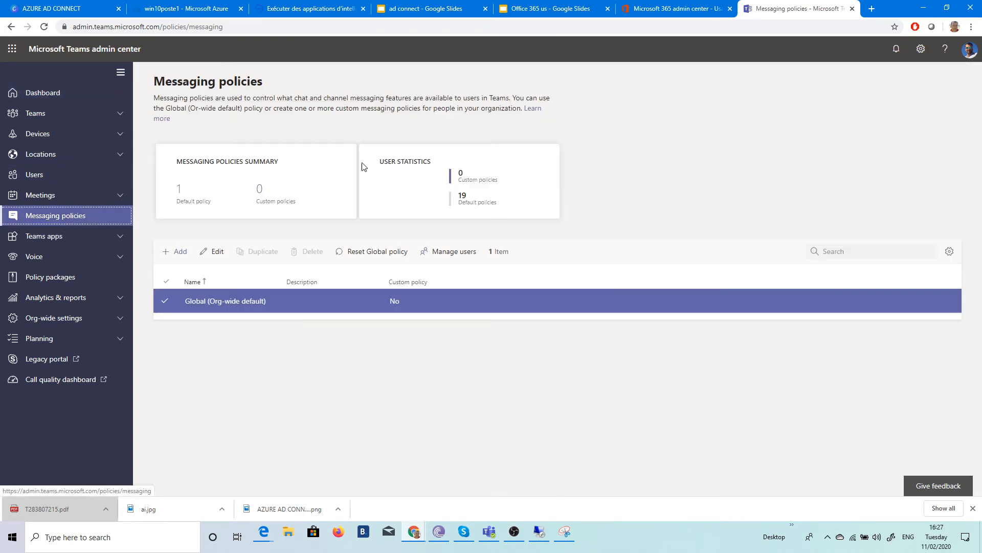
Step: Start a new messaging policy with stickers in conversations off, message translation on and deleting sent messages off
click(180, 253)
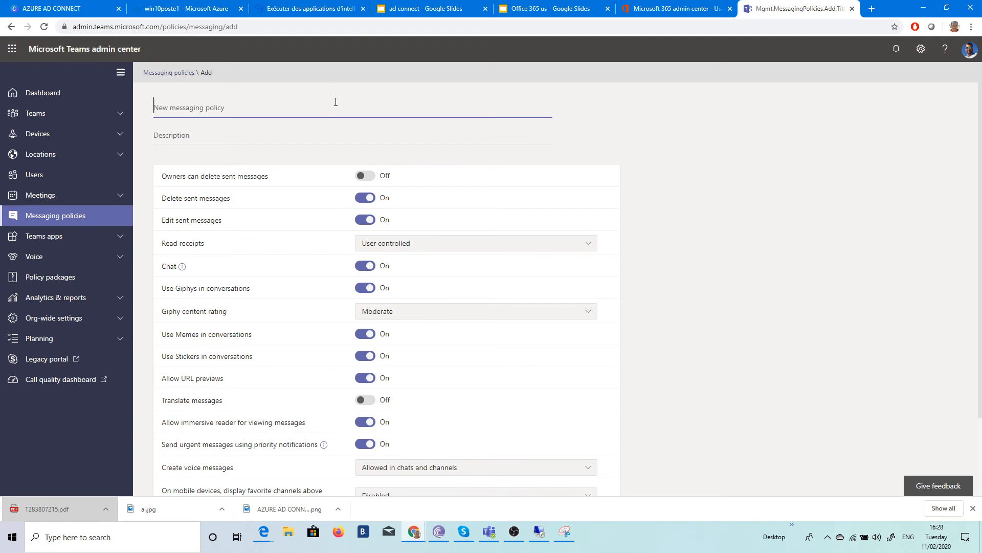
click(365, 356)
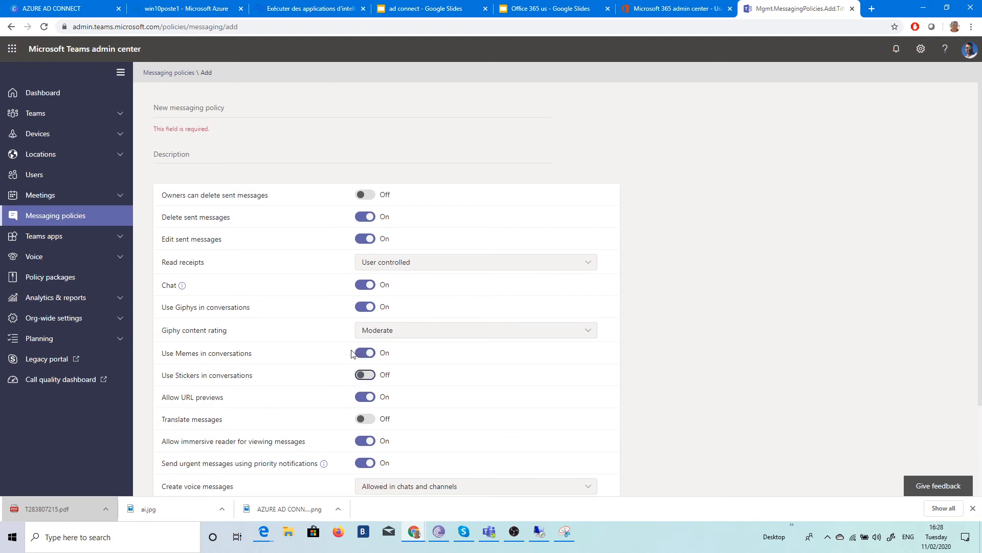
click(378, 419)
click(361, 218)
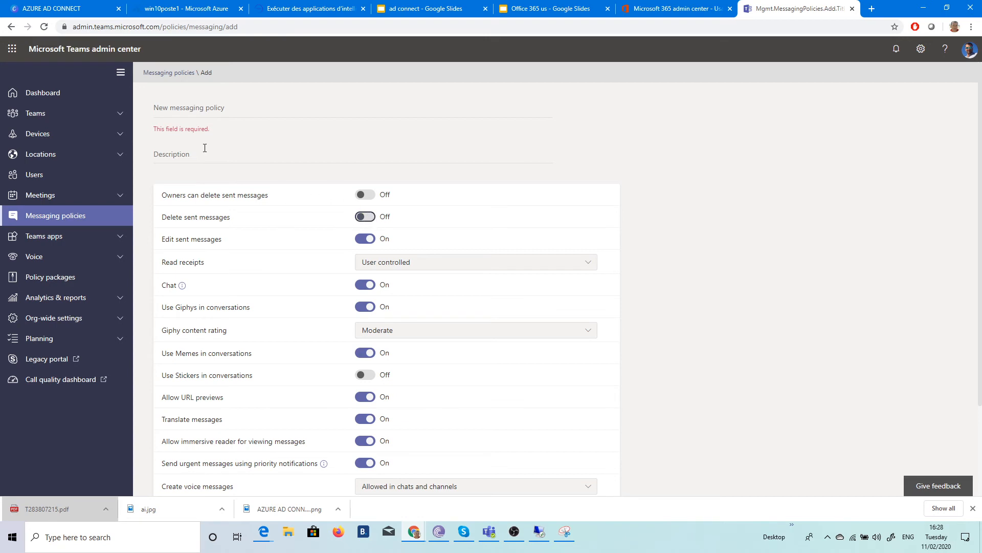
click(187, 104)
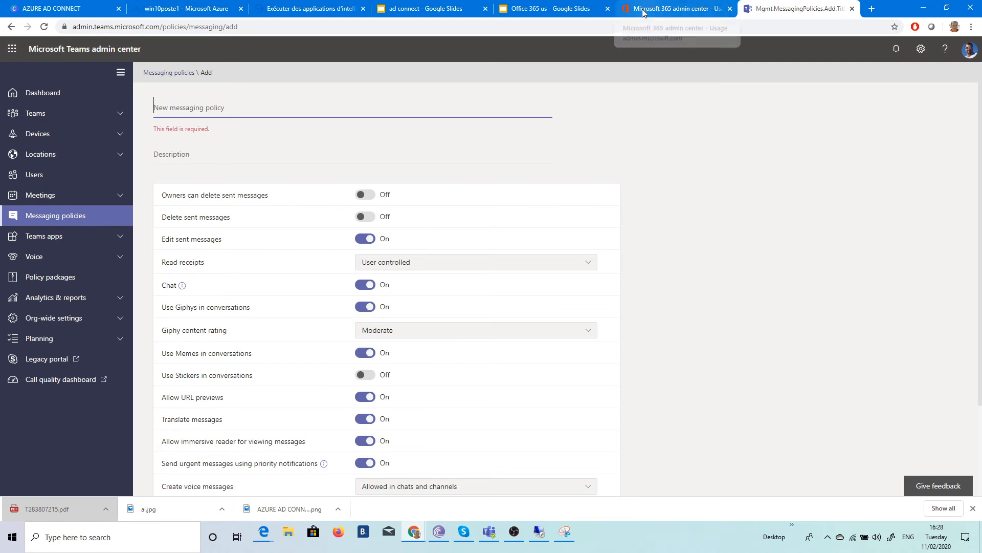
click(489, 531)
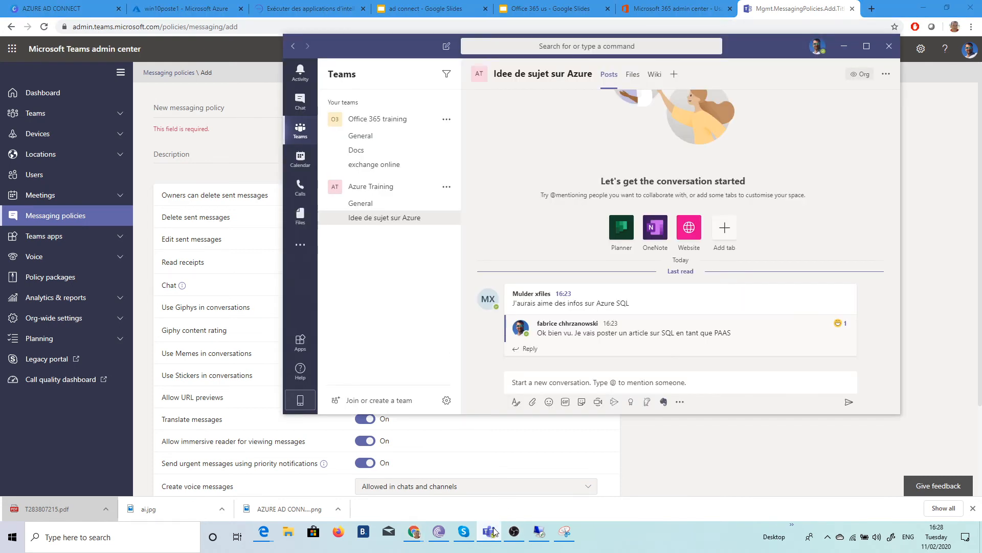
click(528, 349)
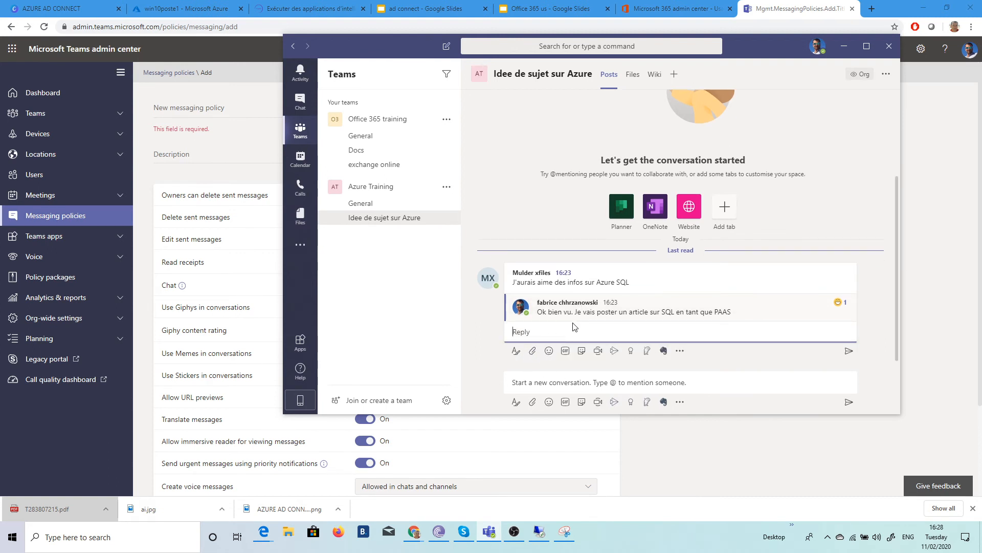
mouse_move(587, 323)
text(@)
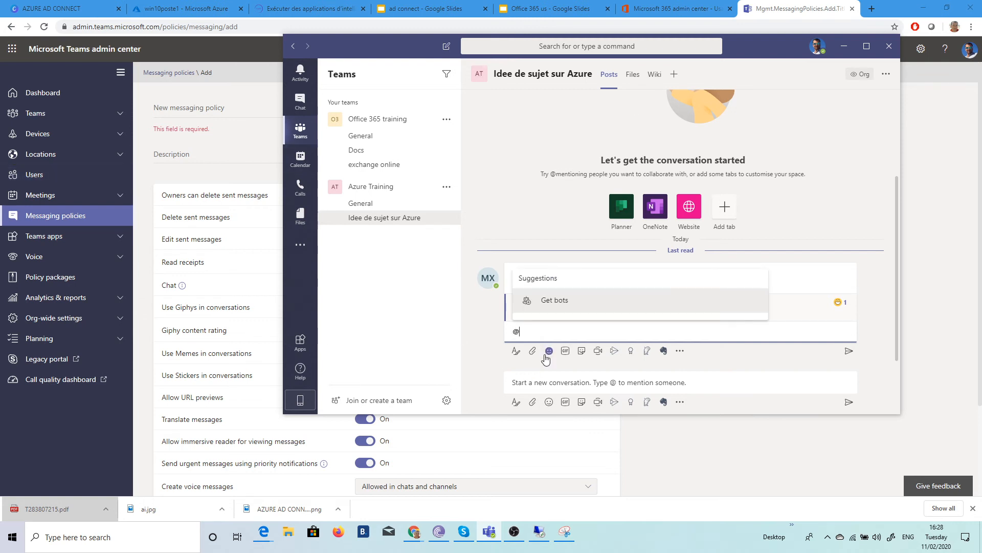
text(mul)
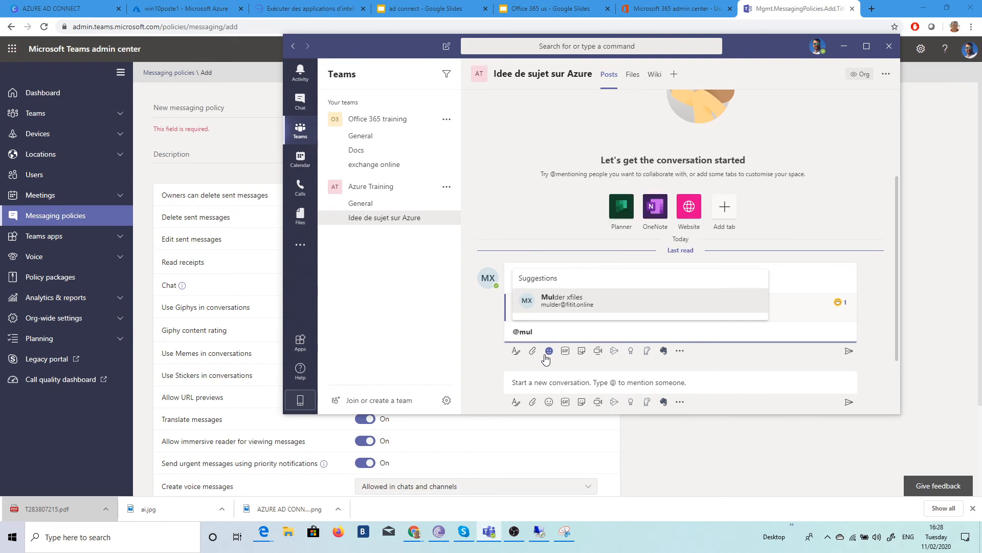
key(BackSpace)
key(BackSpace)
key(BackSpace)
text(jo)
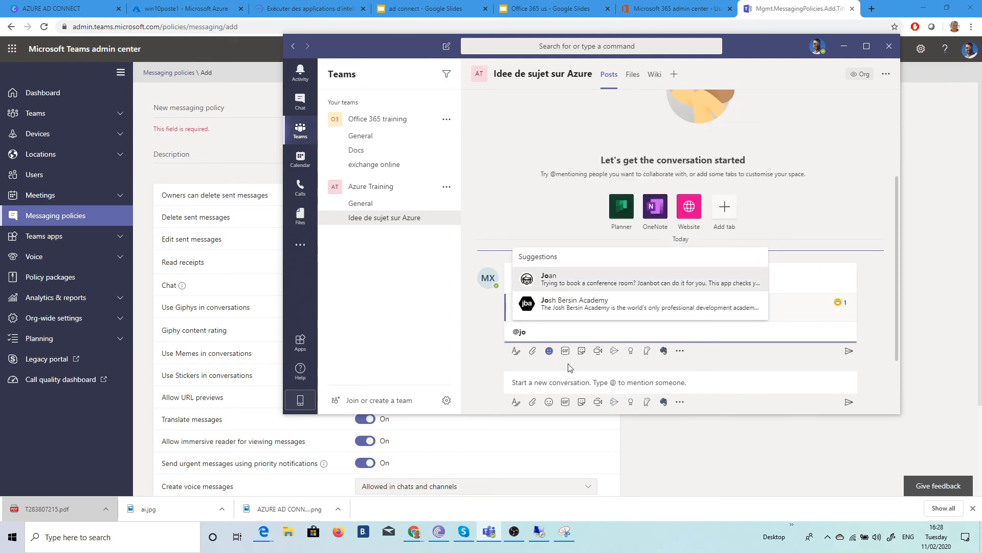
Step: Post the reply in the Azure SQL thread with a first name after the @ sign, followed by "salut"
click(555, 334)
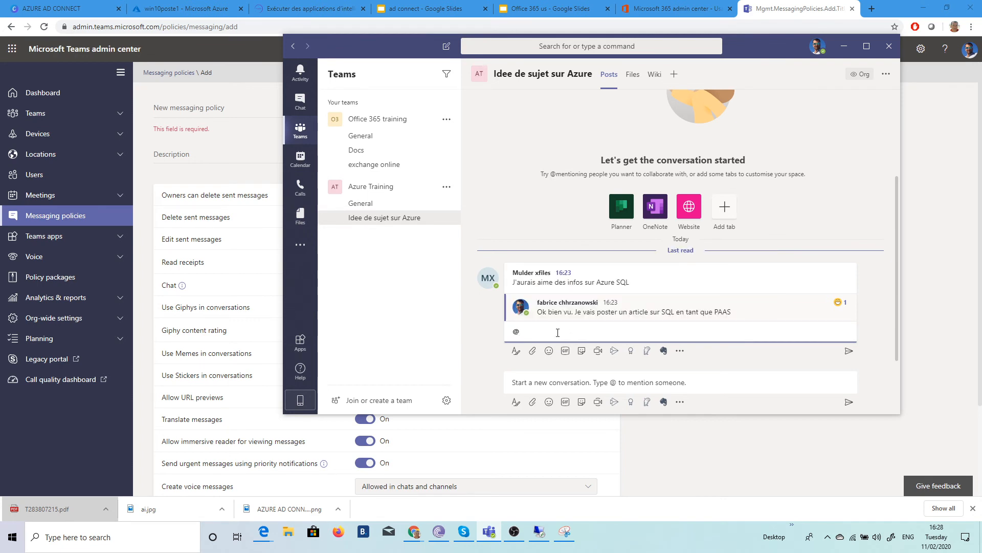
text(billy salut)
key(Return)
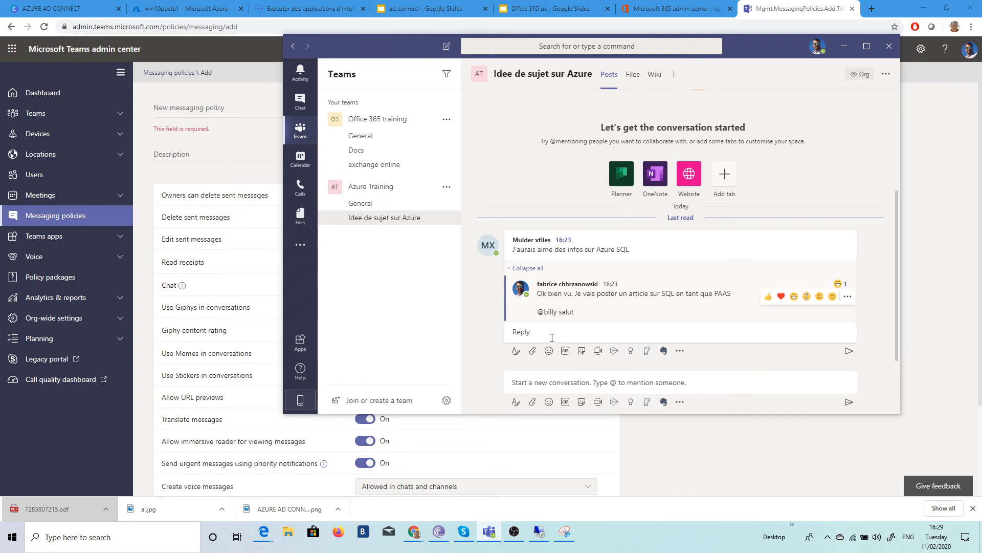
click(557, 373)
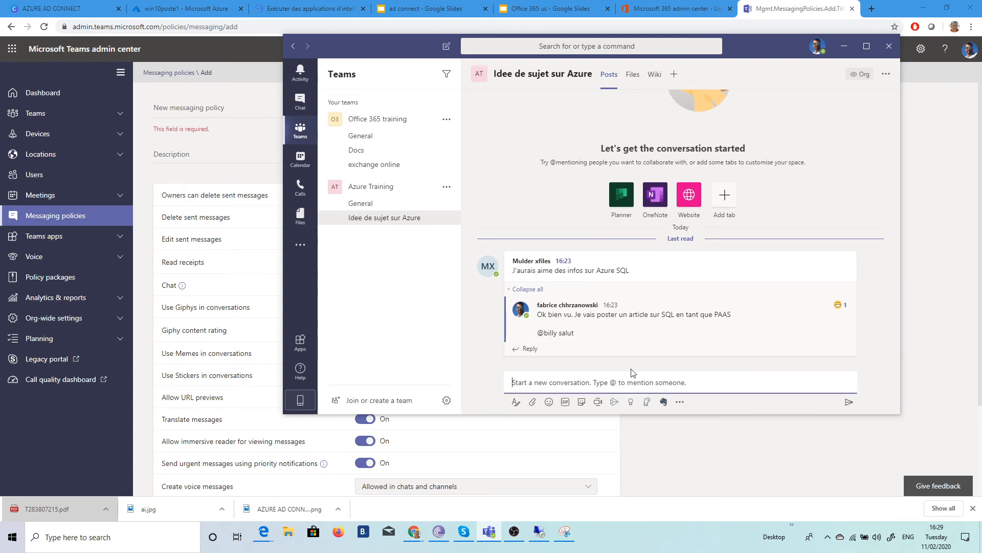
text(@)
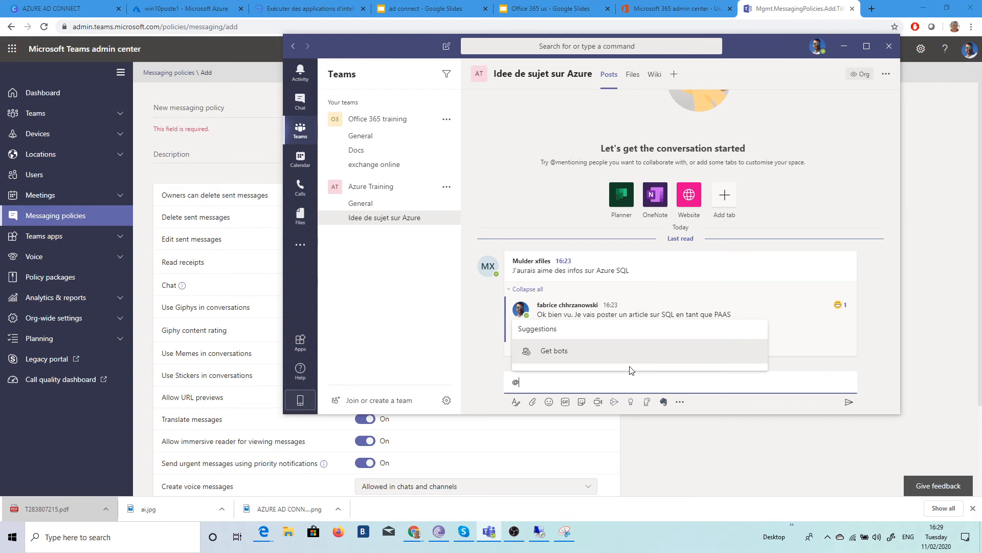
text(b)
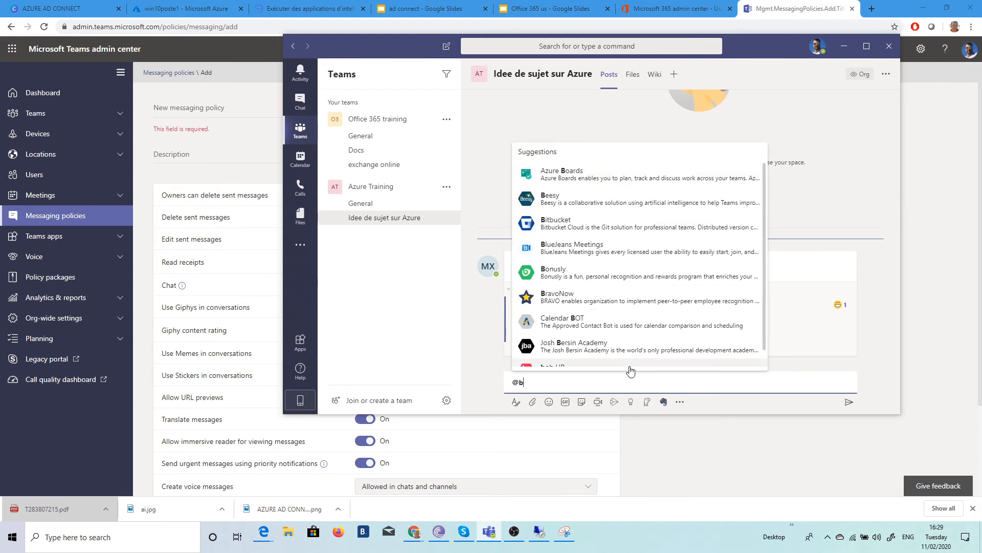
text(ill)
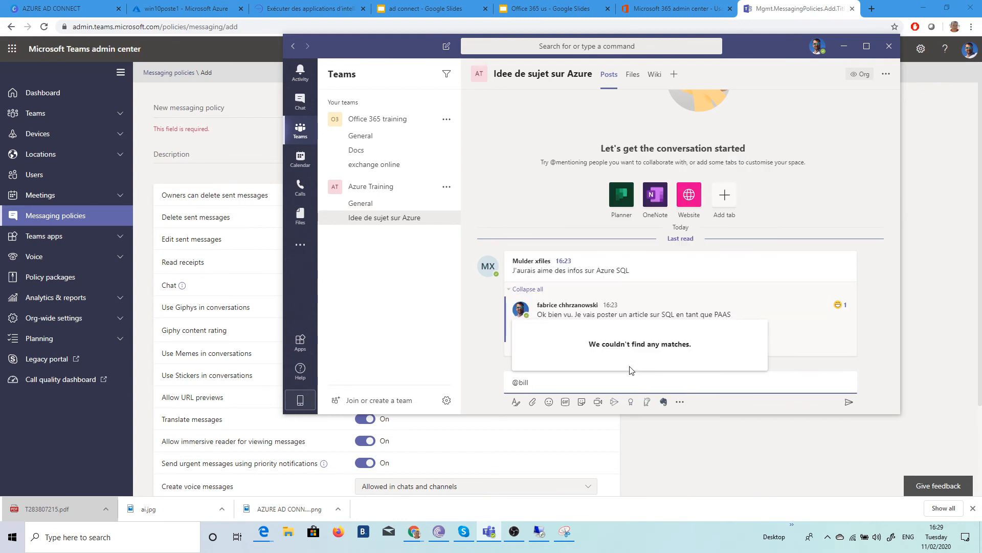
key(BackSpace)
key(BackSpace)
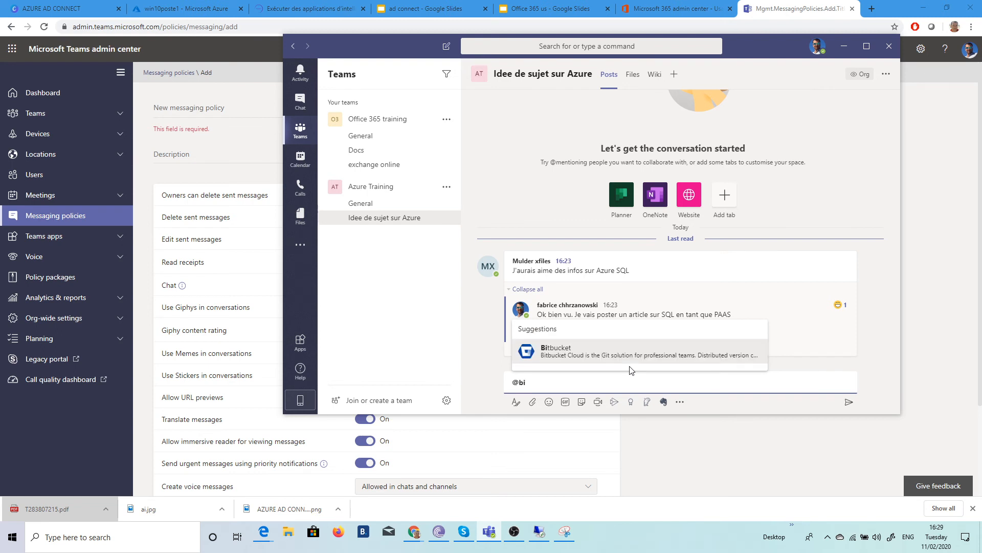
key(BackSpace)
text(jo)
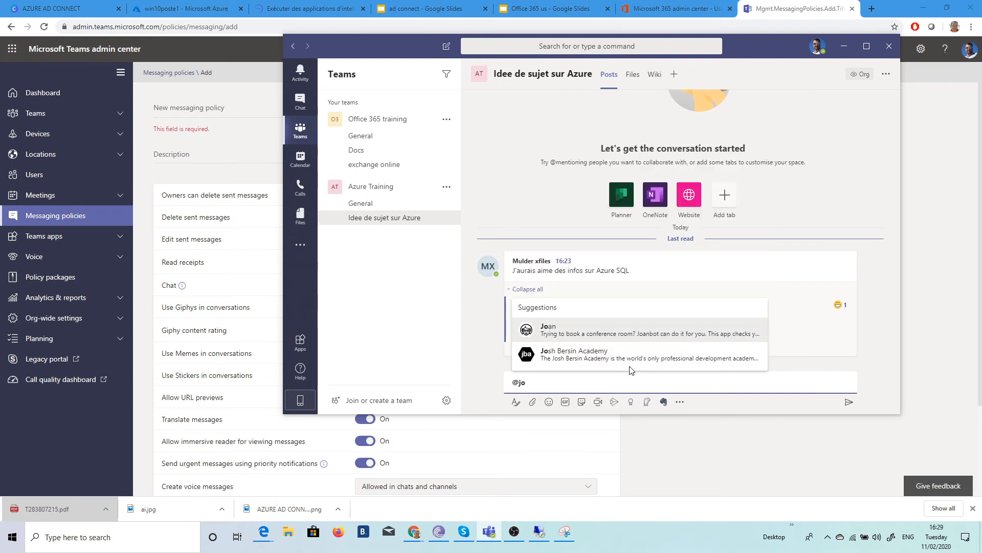
text(hn)
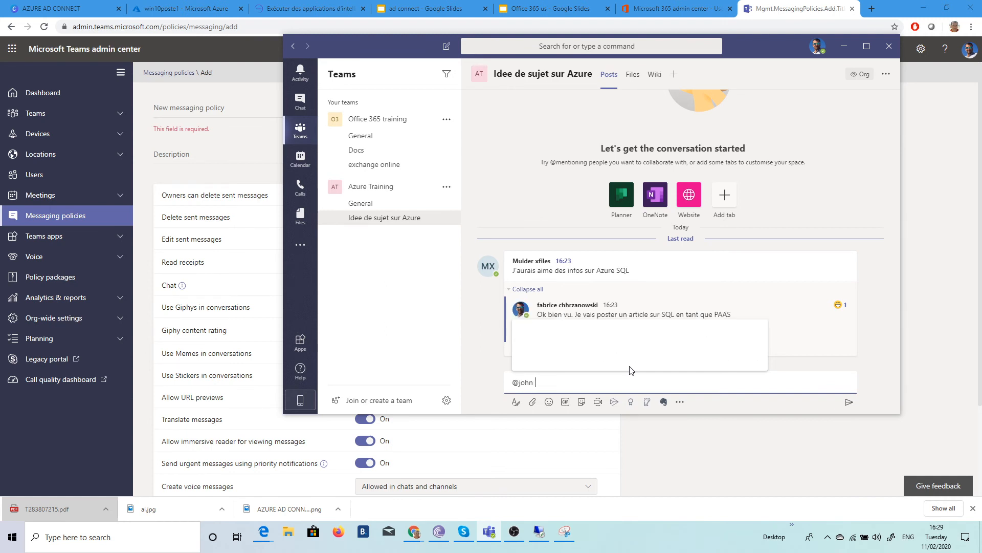
key(BackSpace)
key(BackSpace)
key(BackSpace)
key(BackSpace)
mouse_move(644, 310)
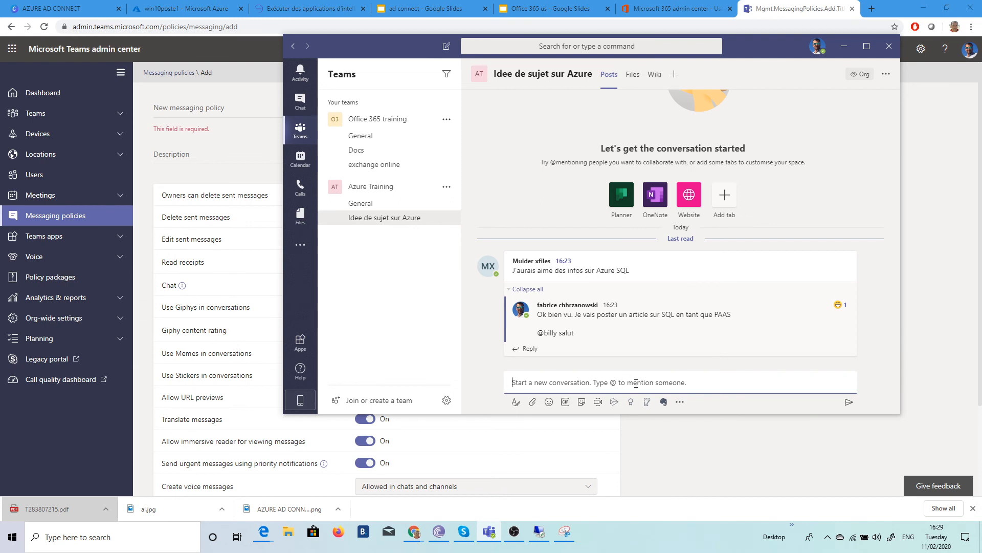
Step: Switch to the Microsoft 365 admin center, open the active users page and sign in with the administrator's account
click(670, 11)
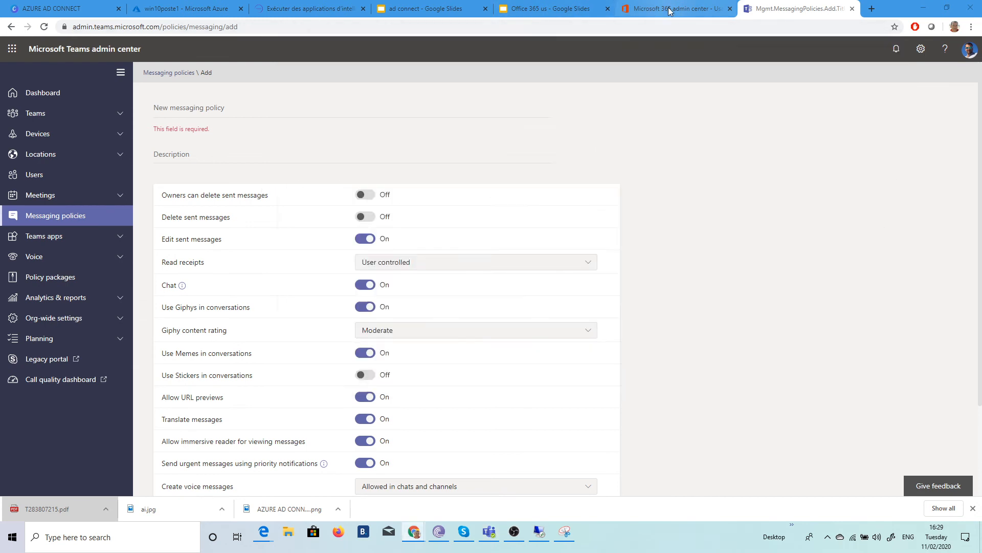
click(670, 12)
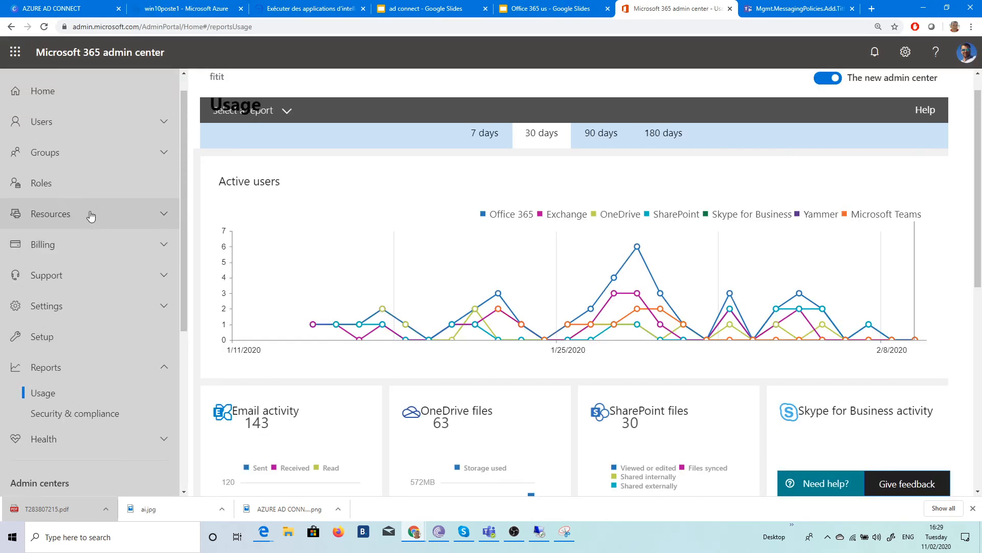
click(75, 152)
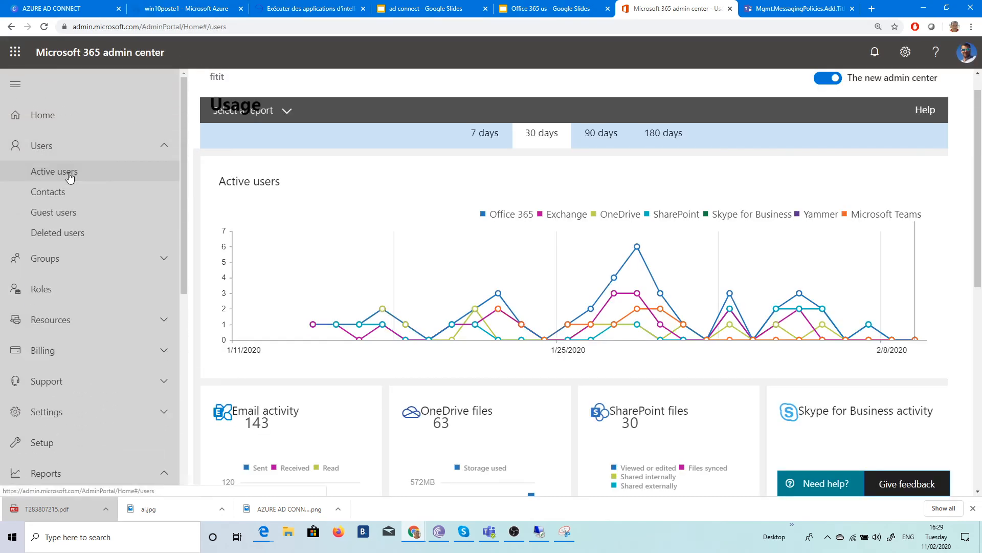
click(70, 177)
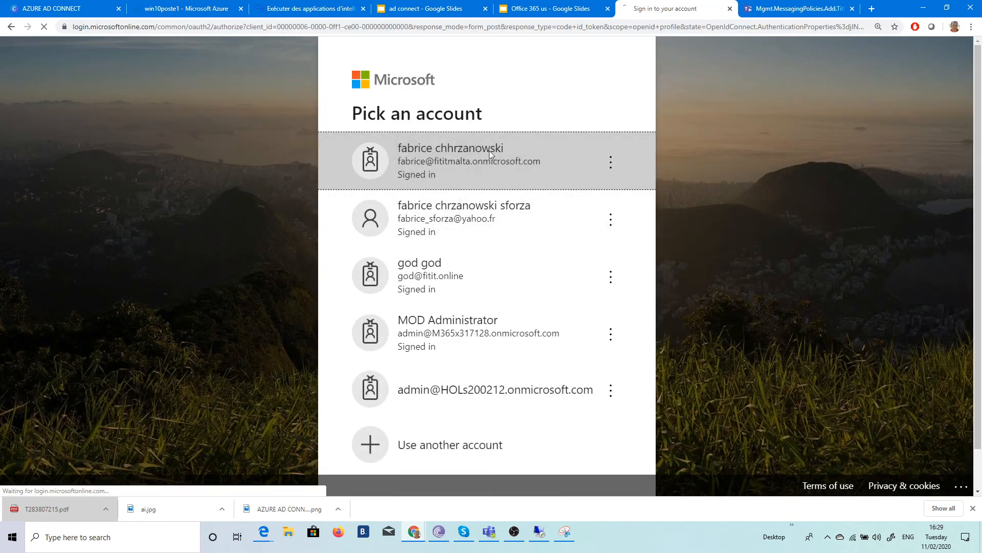
click(489, 150)
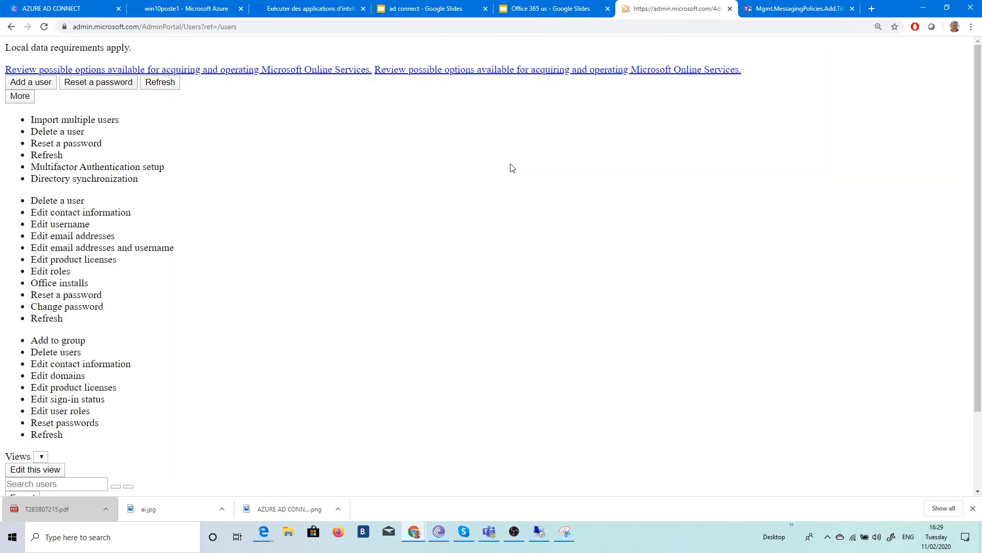
Step: Reload the users page, go back to the account picker and choose the administrator's account again
click(221, 26)
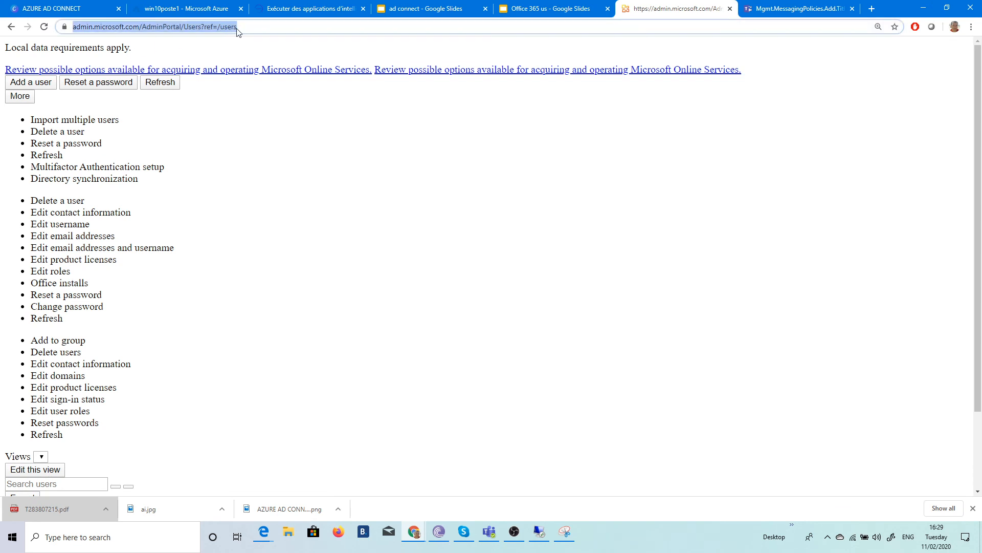
key(Return)
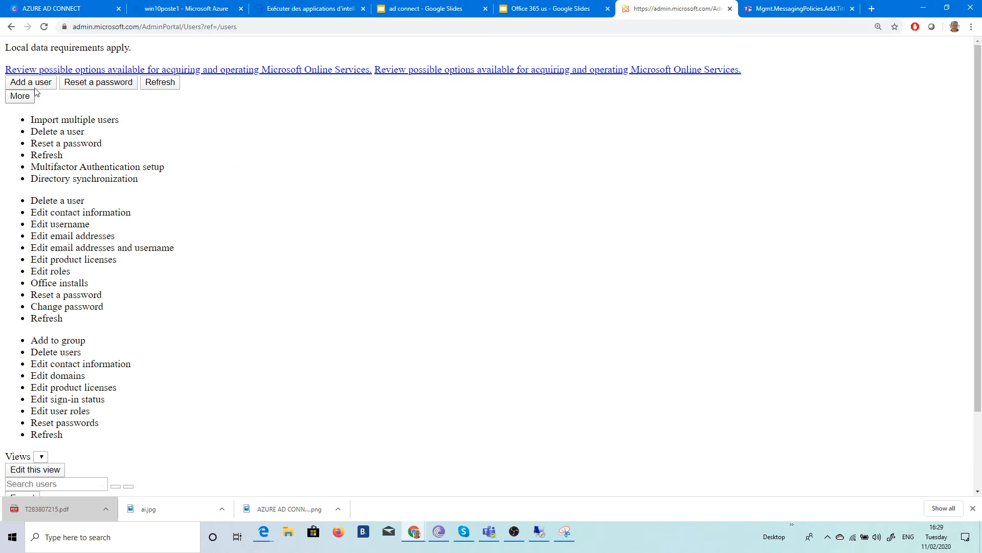
click(12, 25)
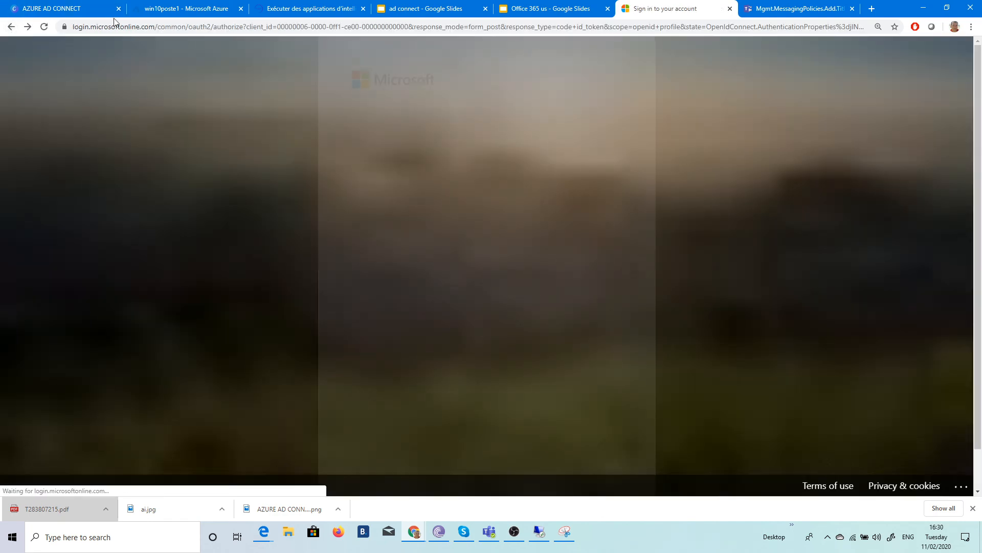
click(472, 160)
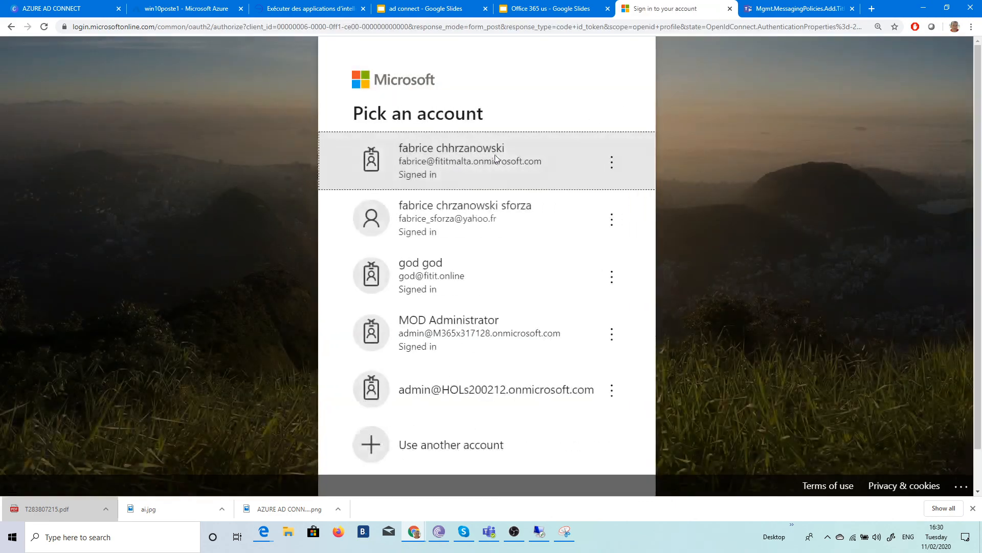
click(408, 161)
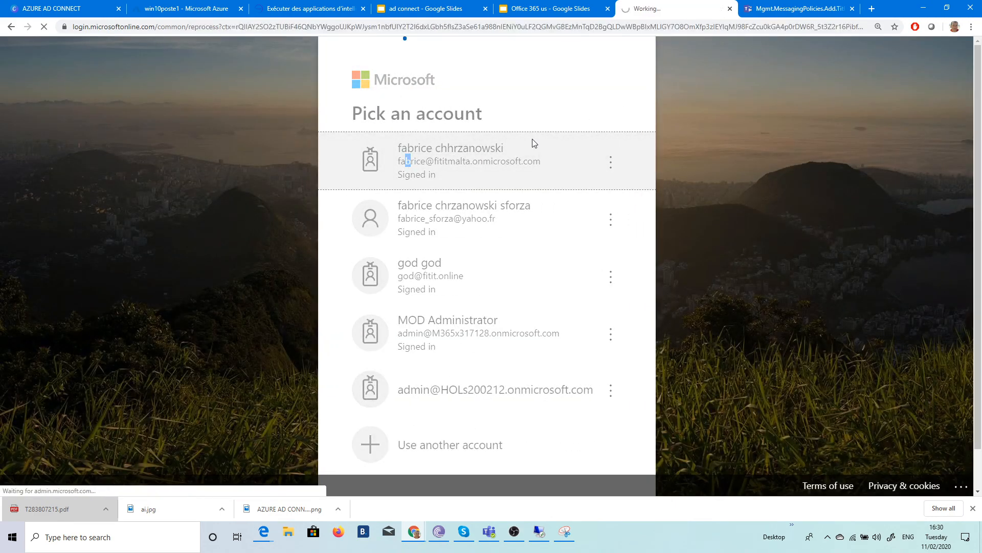
Step: Search the web for "azure ad login" and open the Microsoft Azure portal from the results
scroll(57, 281, down, 2)
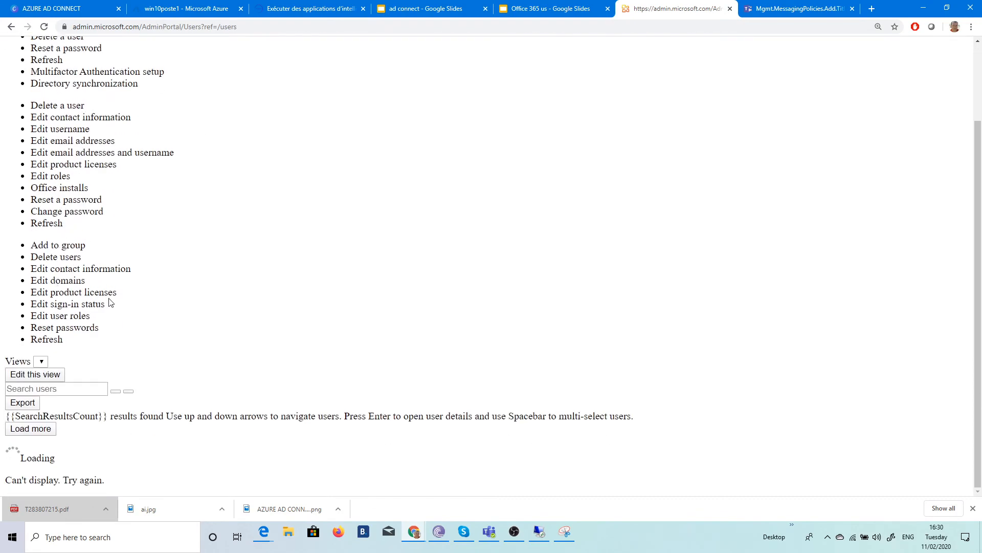
scroll(111, 301, up, 2)
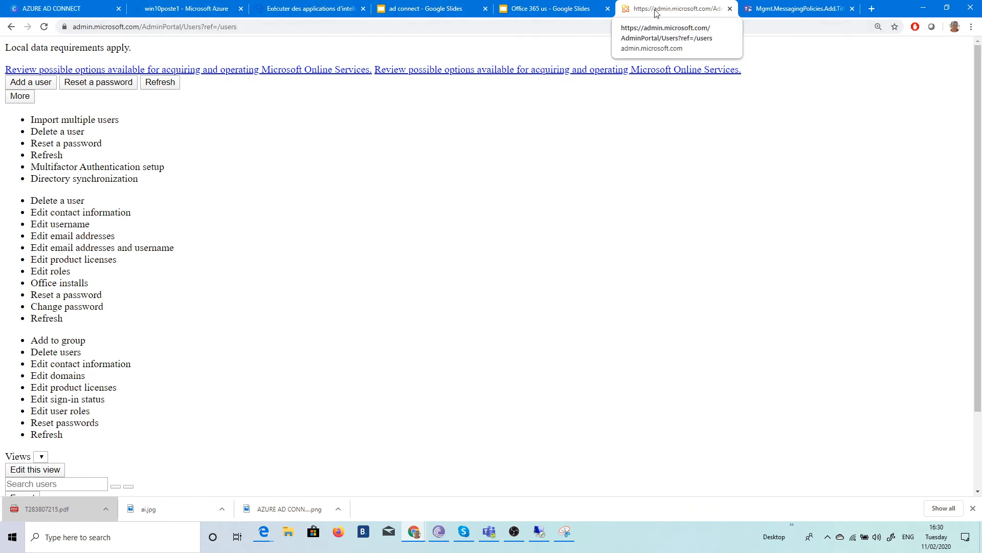
click(566, 25)
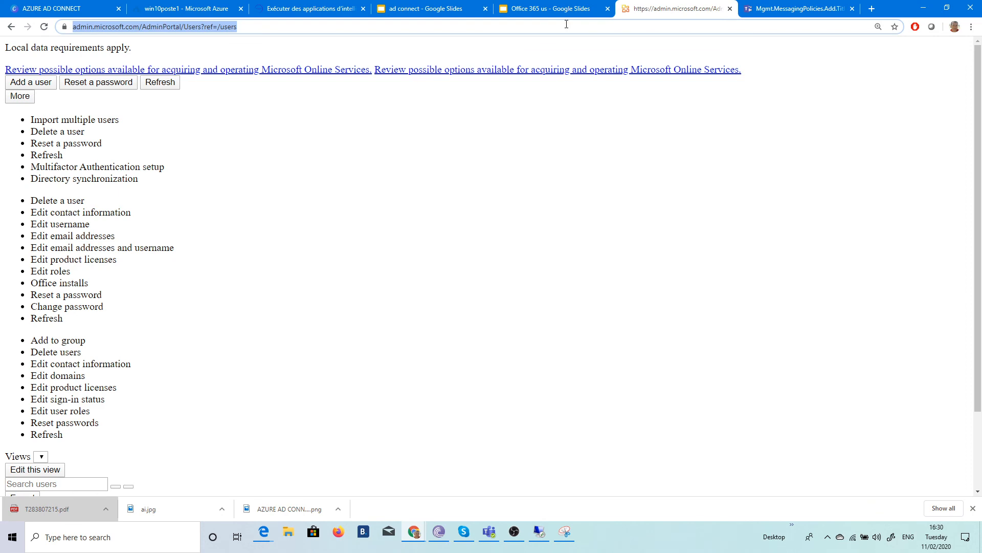
text(azure ad login)
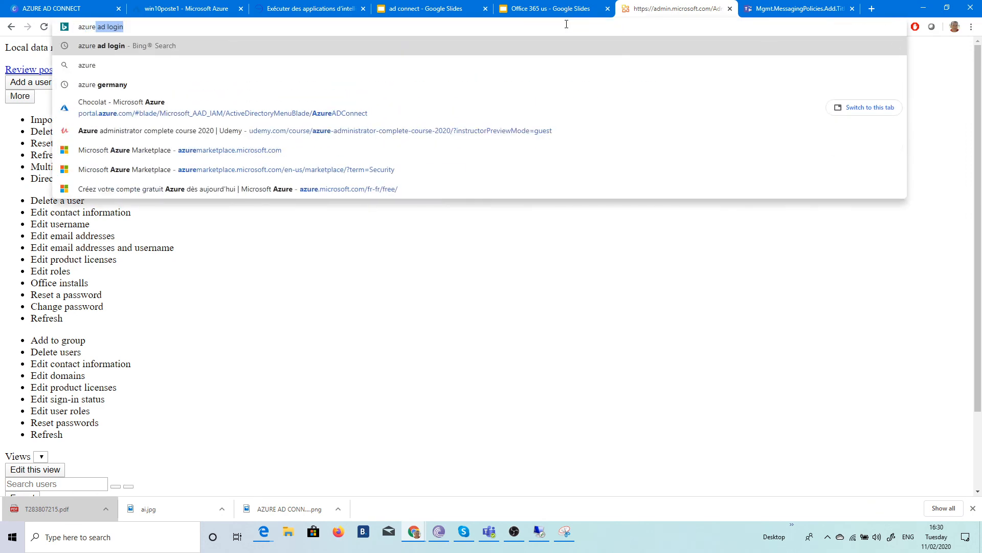
key(Return)
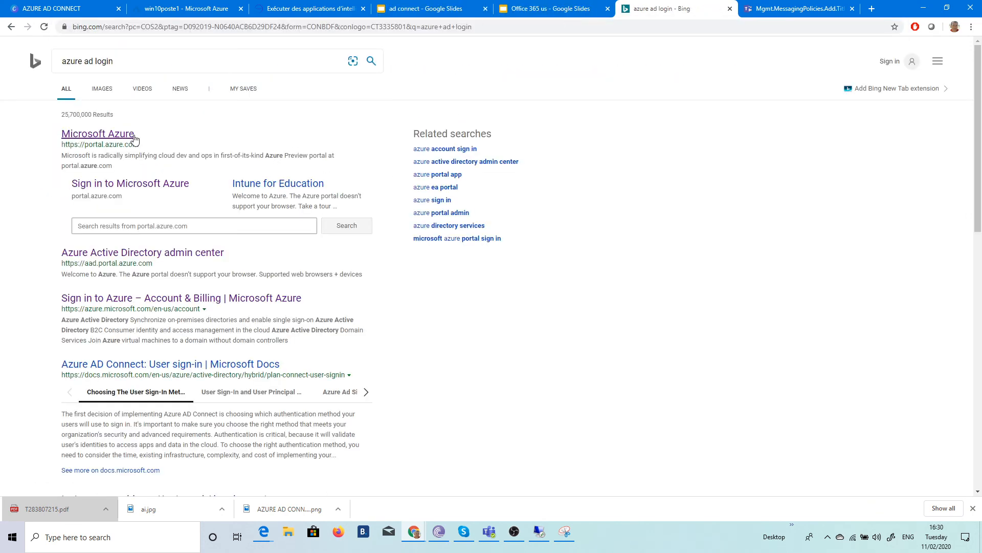
click(134, 134)
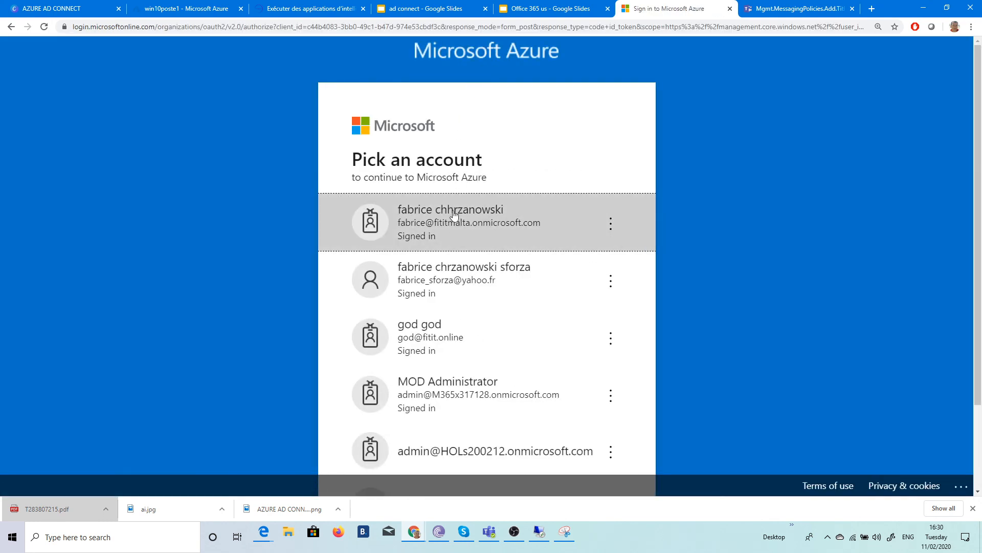
Step: Sign in to the Azure portal with the administrator's account and list all users in Azure Active Directory
click(594, 196)
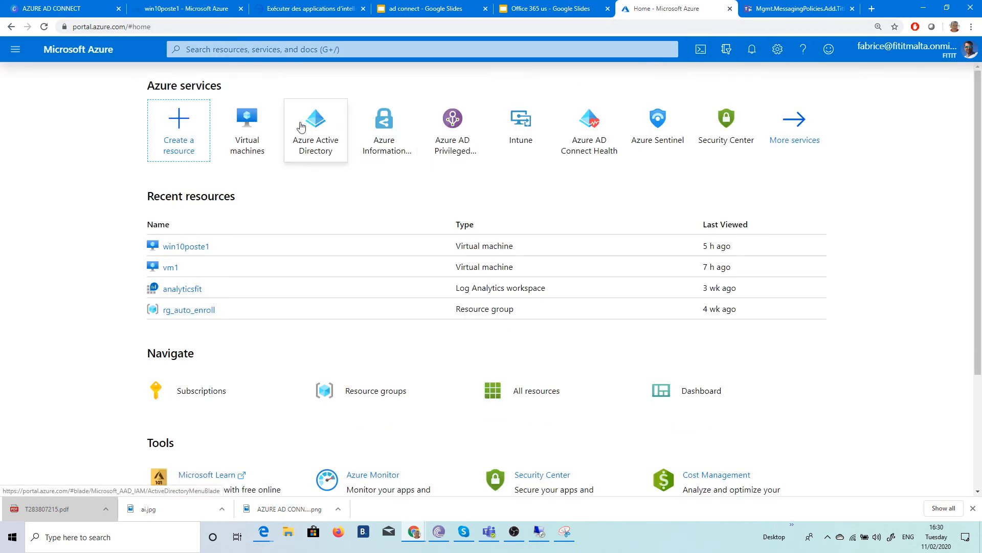
click(326, 121)
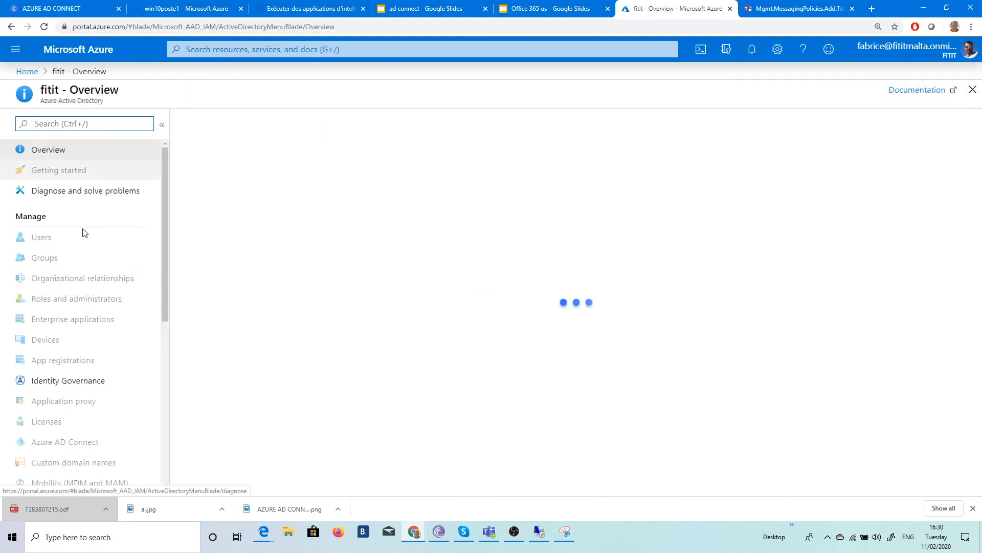
click(59, 238)
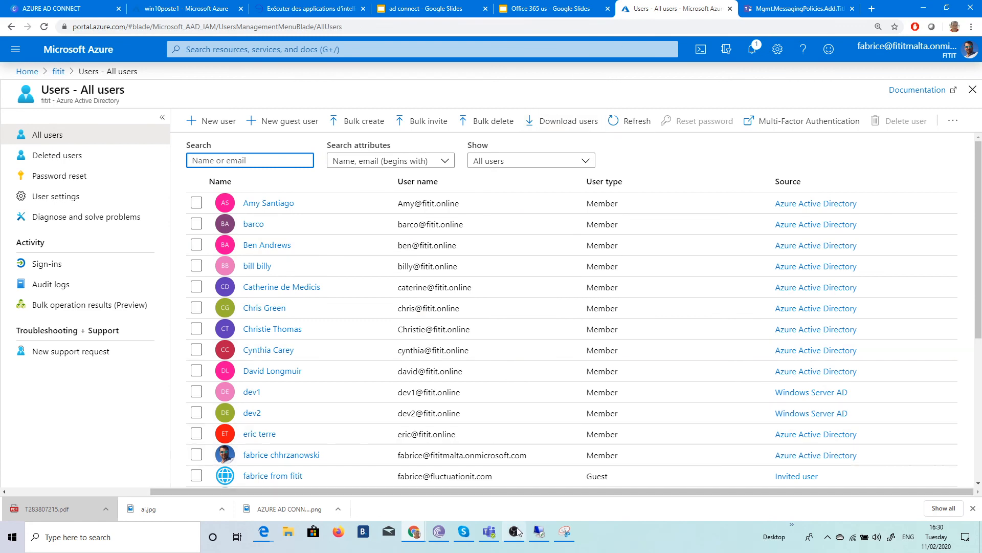
click(489, 531)
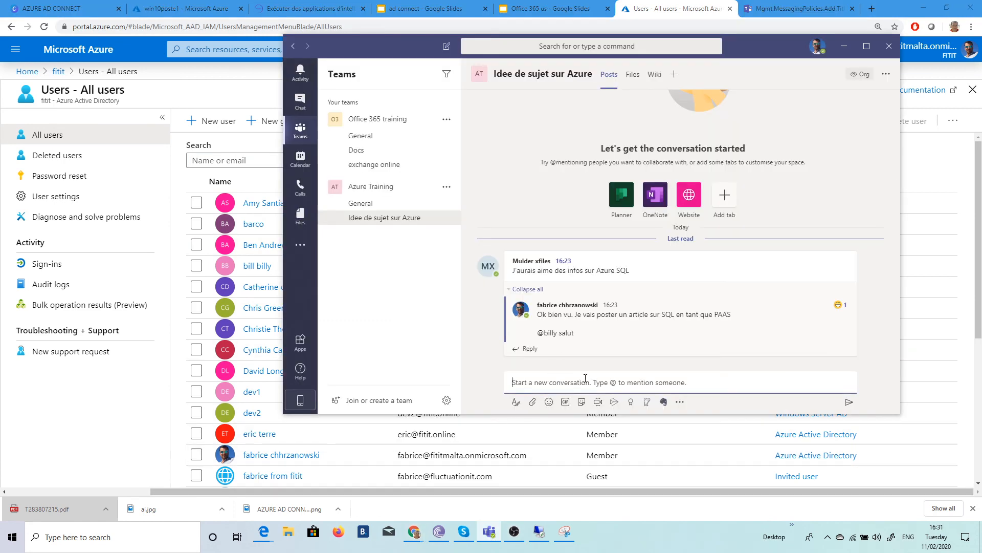
text(@chris)
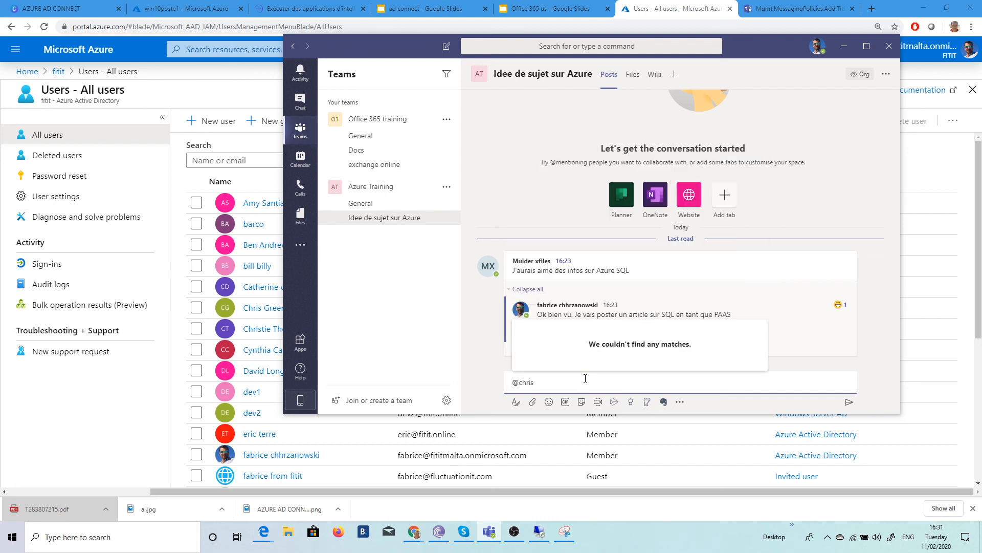
key(BackSpace)
key(BackSpace)
key(BackSpace)
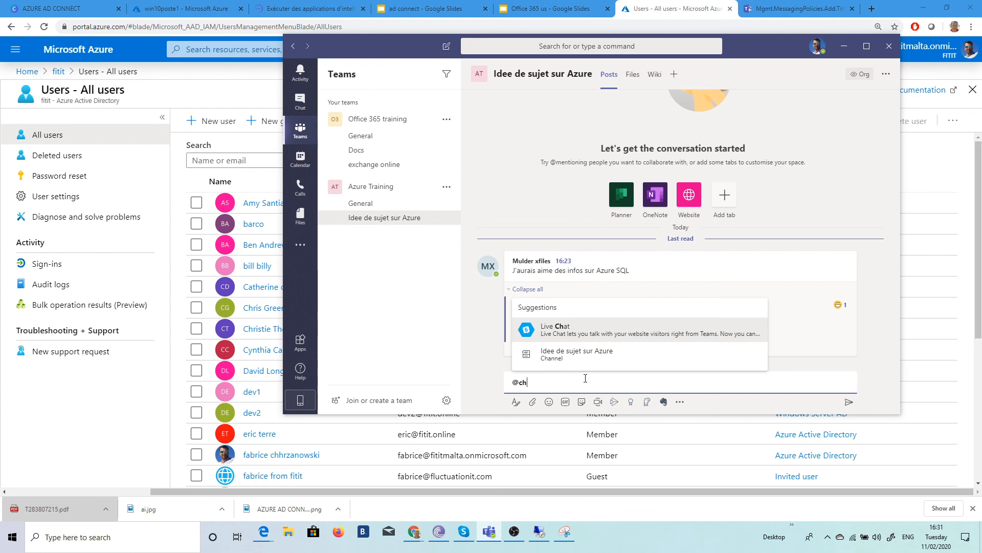
key(BackSpace)
key(BackSpace)
key(BackSpace)
text(salut)
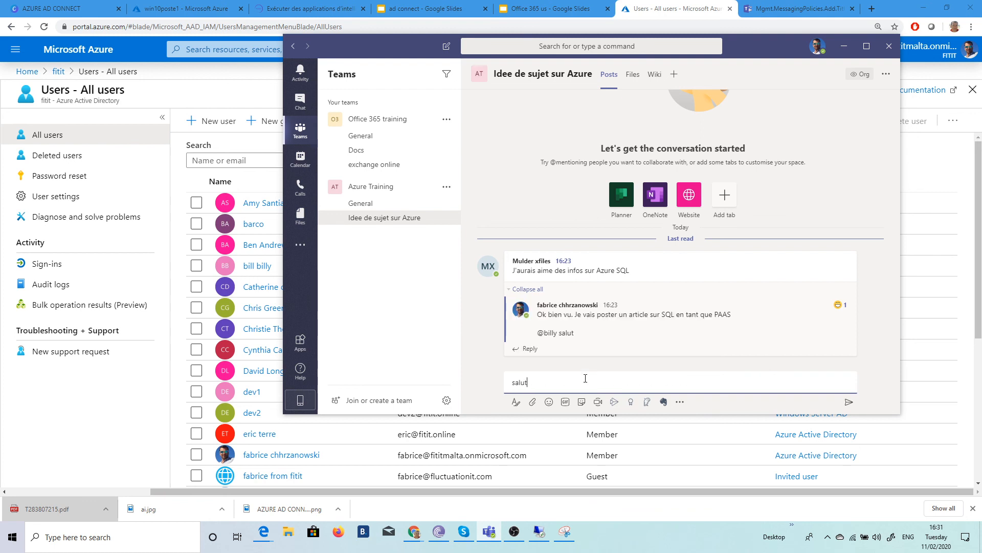
text( que penes tu chris @chr)
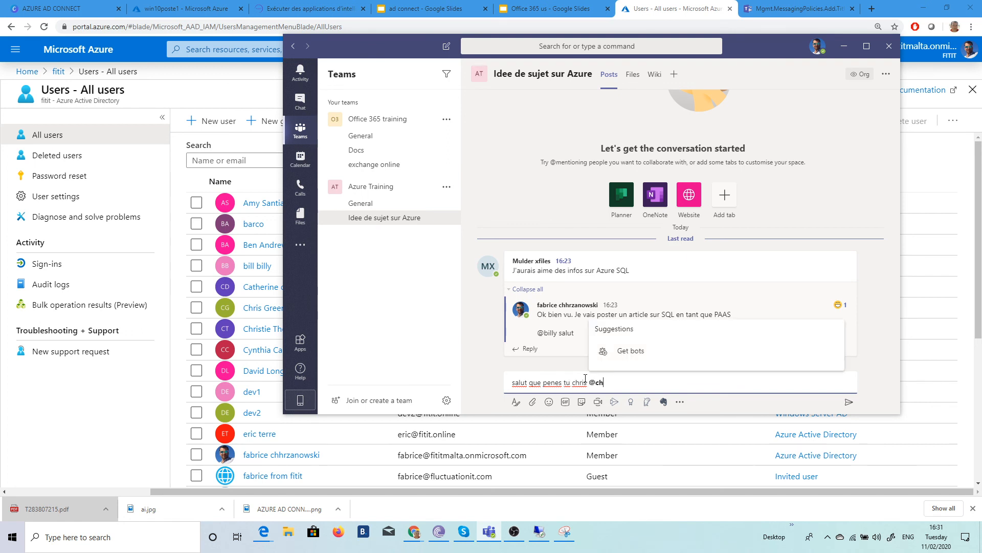
text(is)
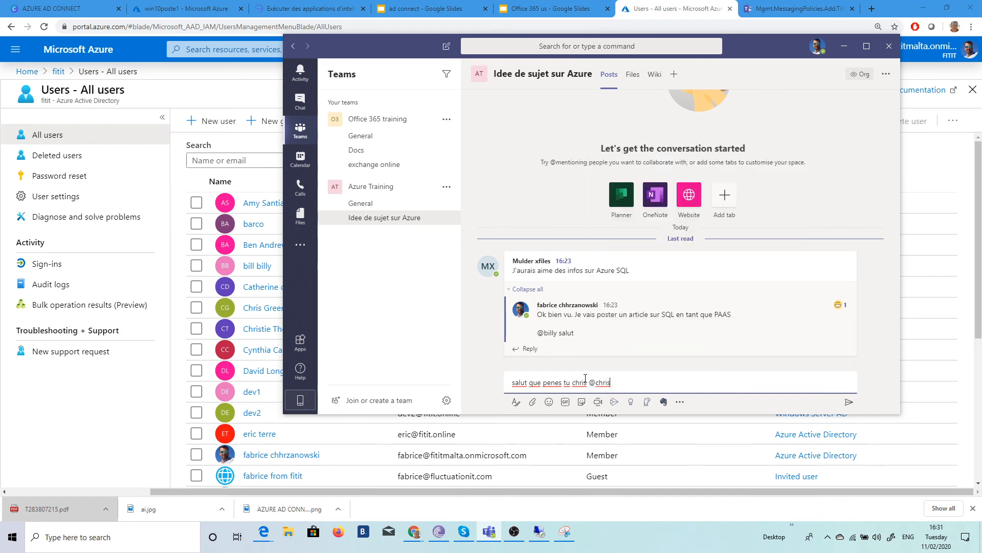
Step: Erase the name after the @ sign, retry the mention with the first two letters, and dismiss the suggestions
key(BackSpace)
key(BackSpace)
key(BackSpace)
key(BackSpace)
key(BackSpace)
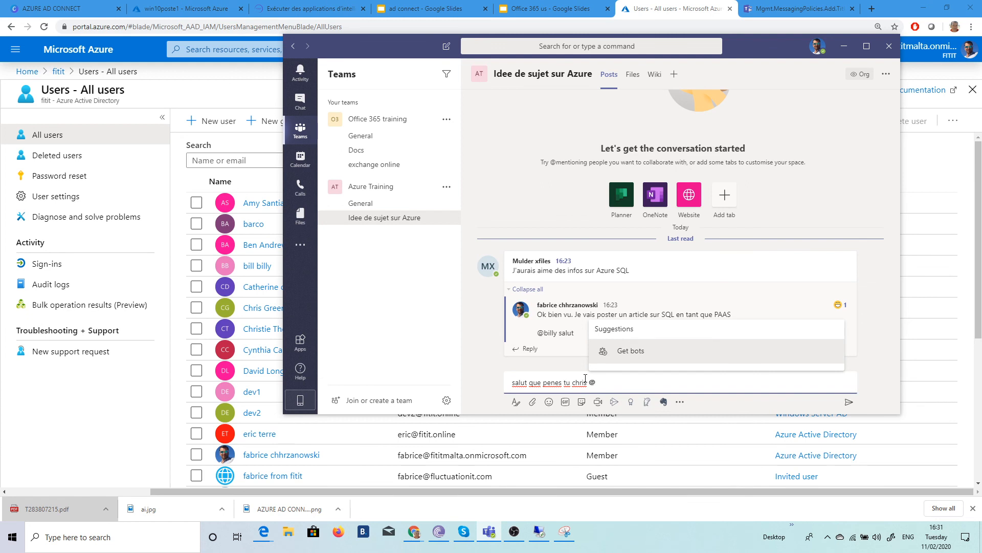
text(c)
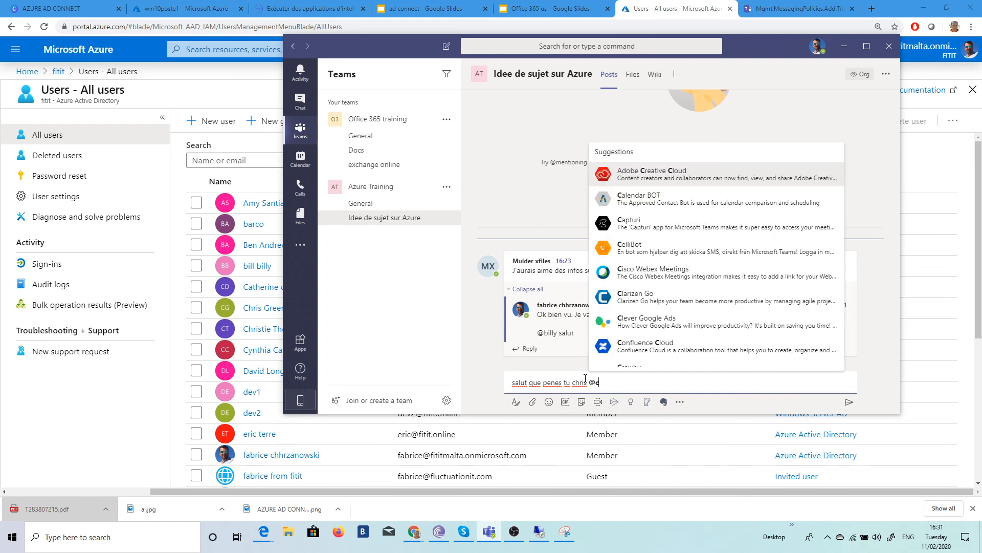
text(h)
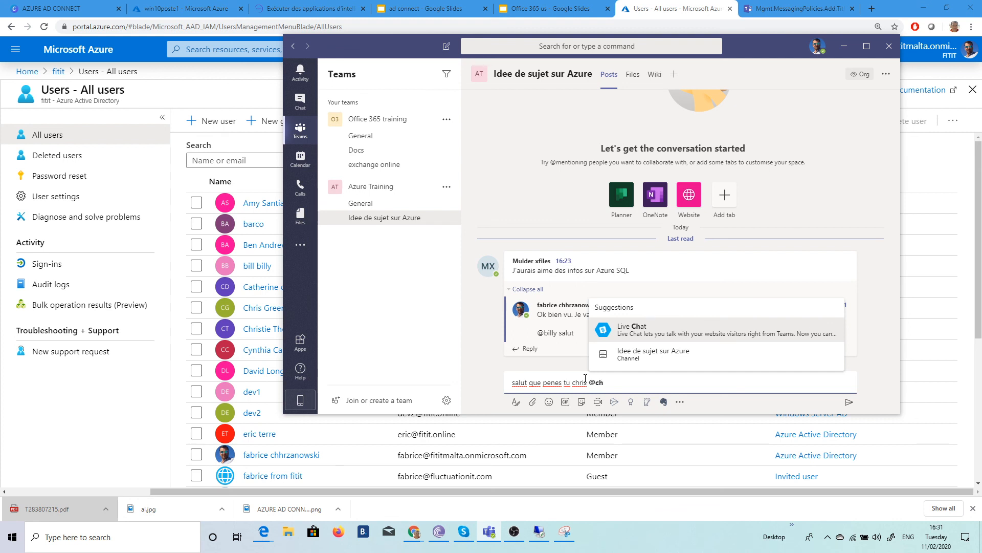
key(Escape)
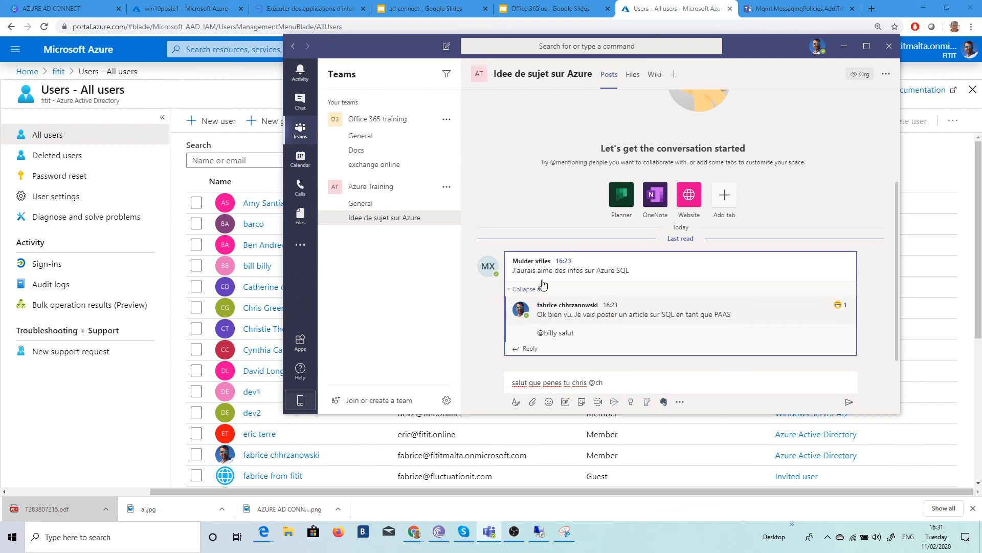
click(529, 217)
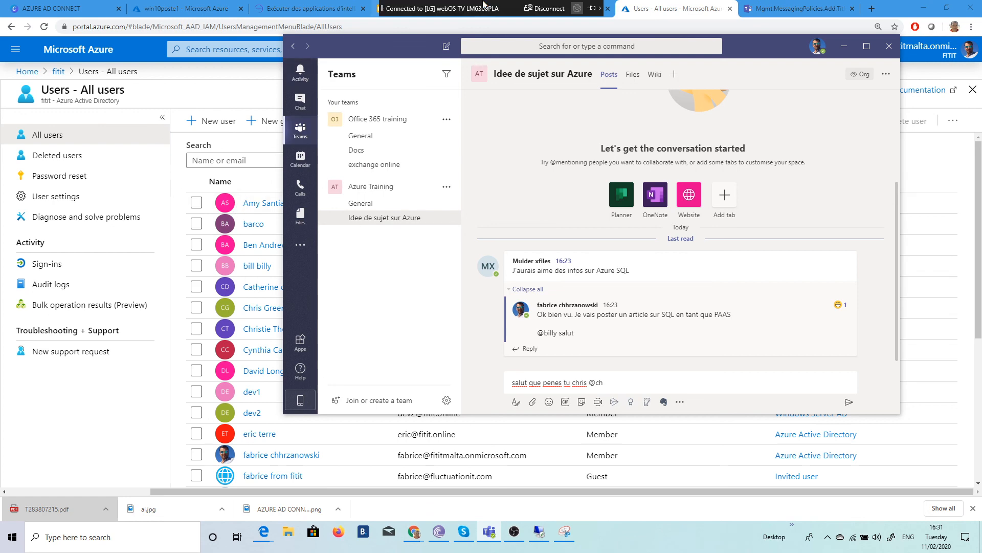
Step: Switch to the "ad connect" presentation in Google Slides and read slides 49 and 50 on private and channel chats
click(385, 9)
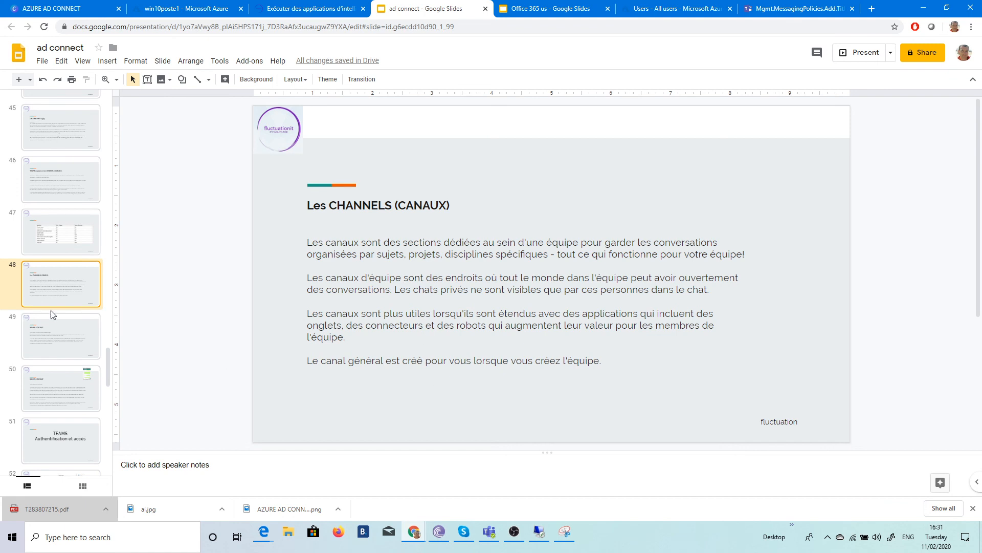
click(51, 337)
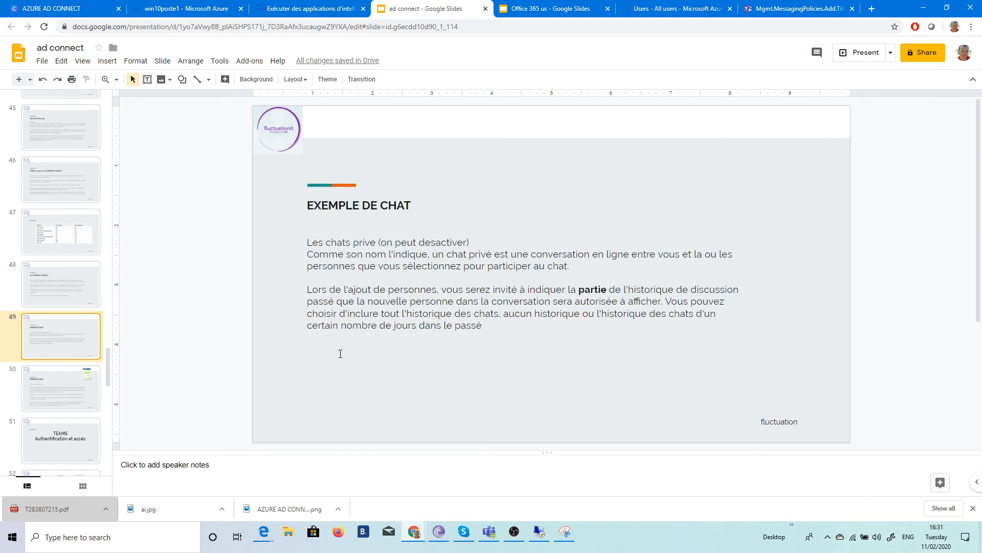
click(42, 397)
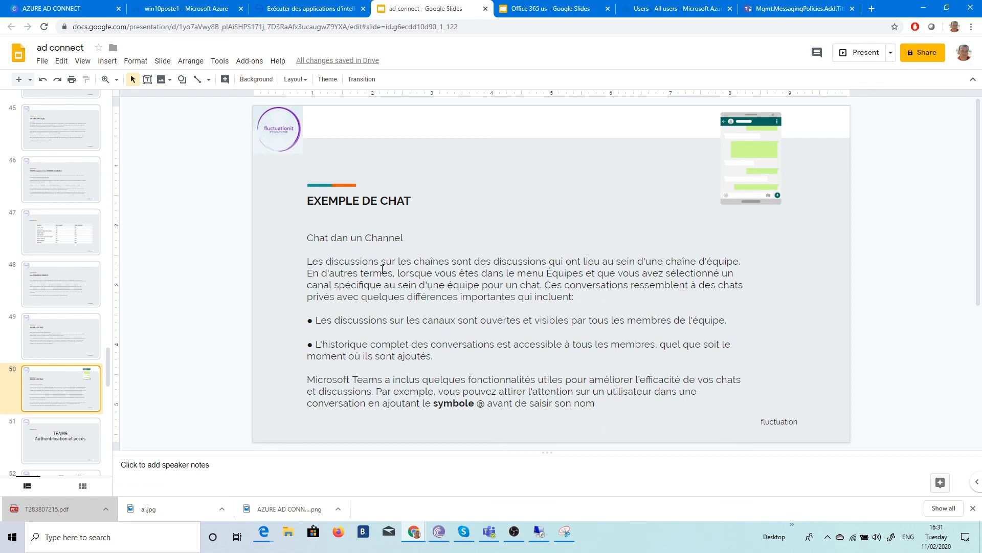
click(382, 270)
click(387, 380)
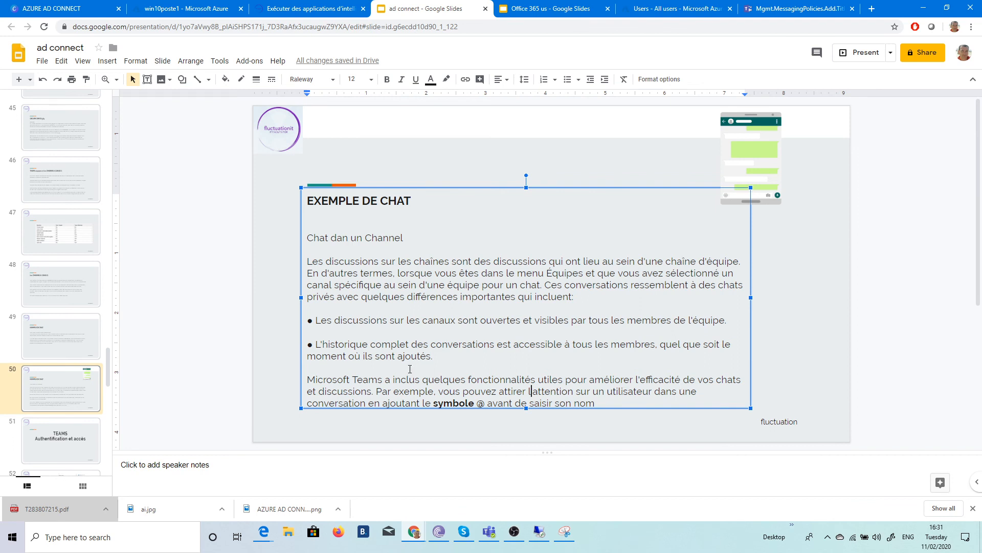
click(397, 390)
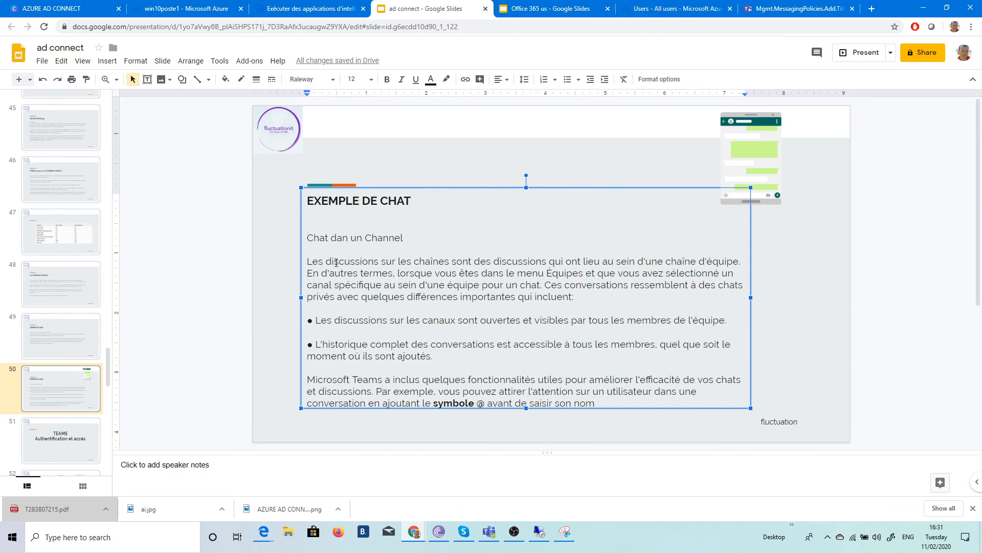